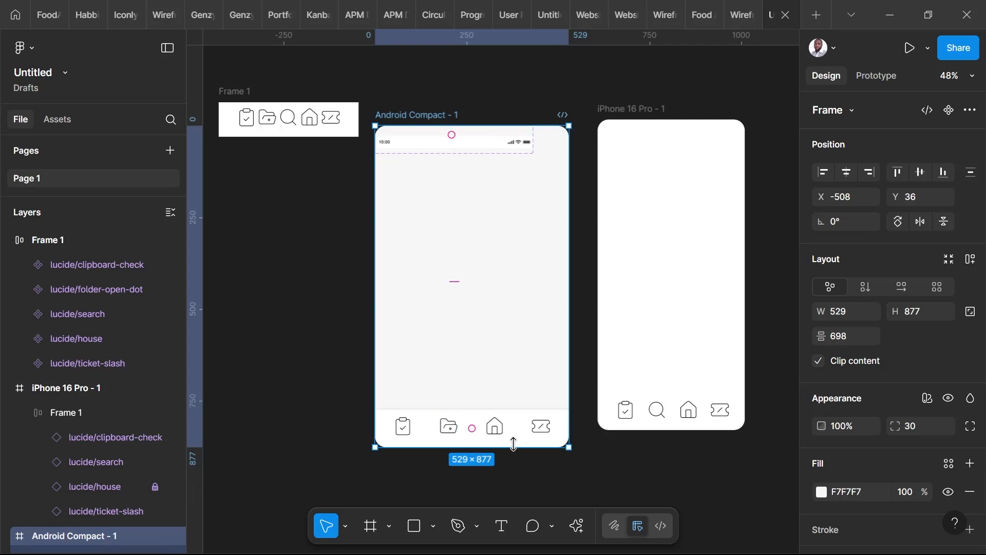
Hide the search and house icons in the Android Compact frame's bottom navigation bar.
click(435, 437)
click(175, 476)
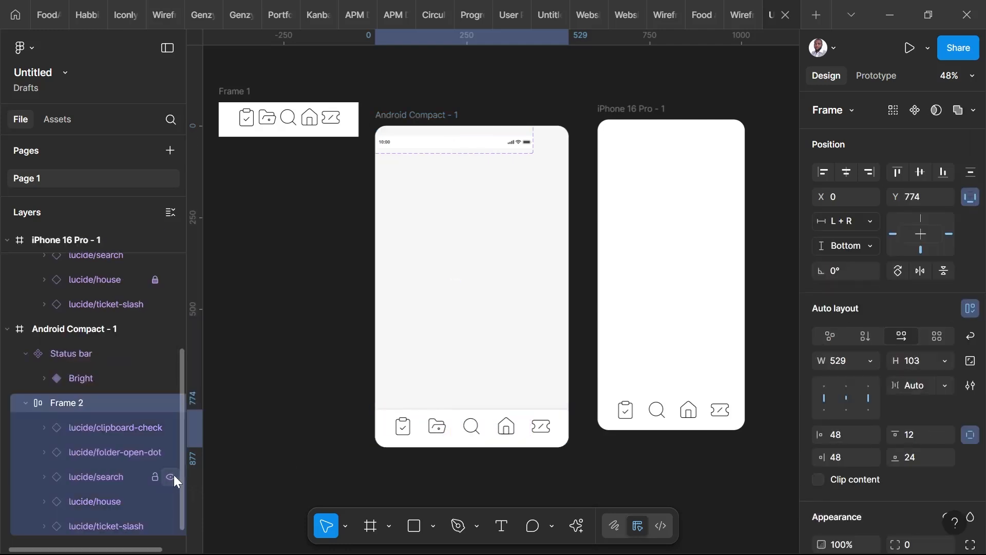
click(173, 476)
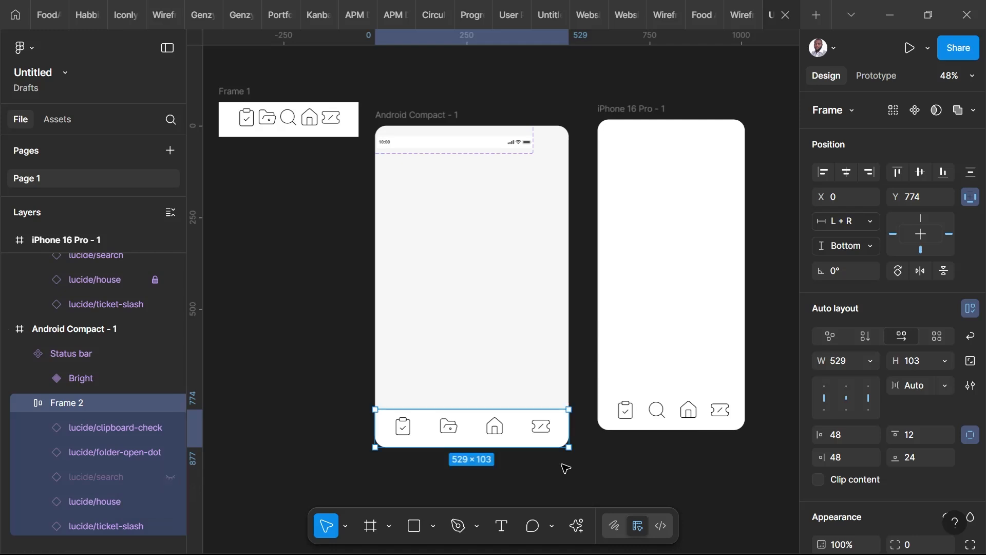
scroll(170, 436, down, 1)
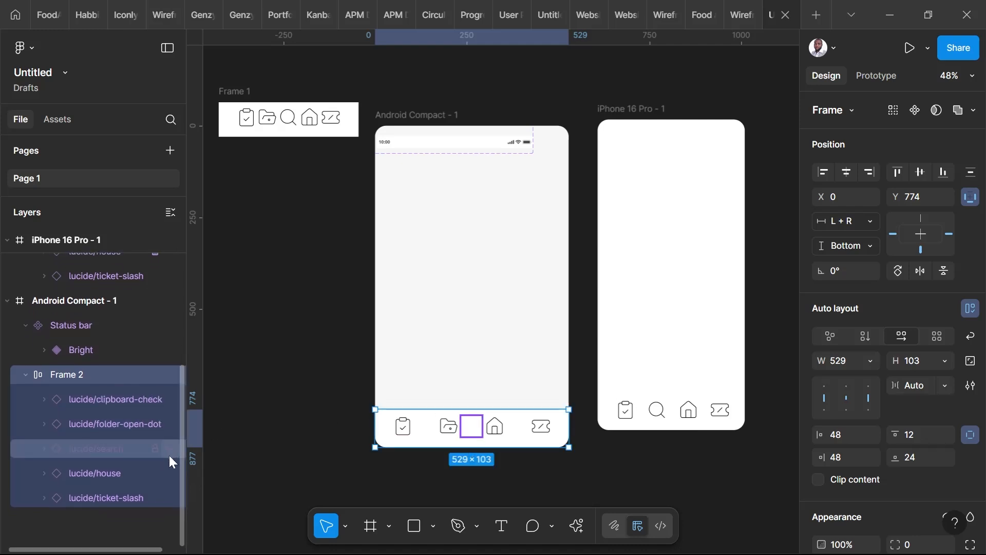
click(171, 474)
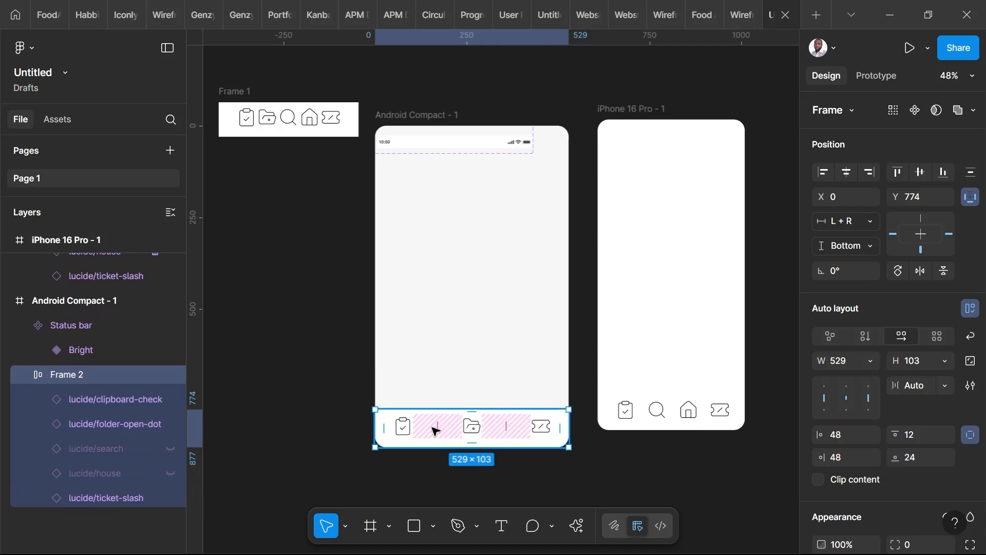
Narrow the iPhone 16 Pro frame to about 386 wide and hide the search and house icons in its bottom bar.
click(621, 112)
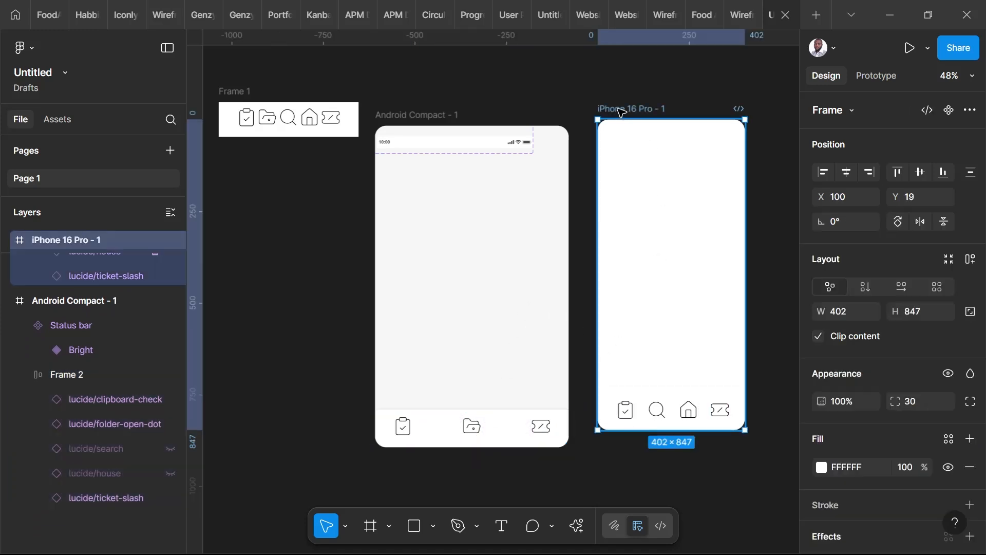
mouse_move(744, 430)
mouse_down()
mouse_move(676, 400)
mouse_move(753, 438)
mouse_move(738, 421)
mouse_move(740, 432)
mouse_up()
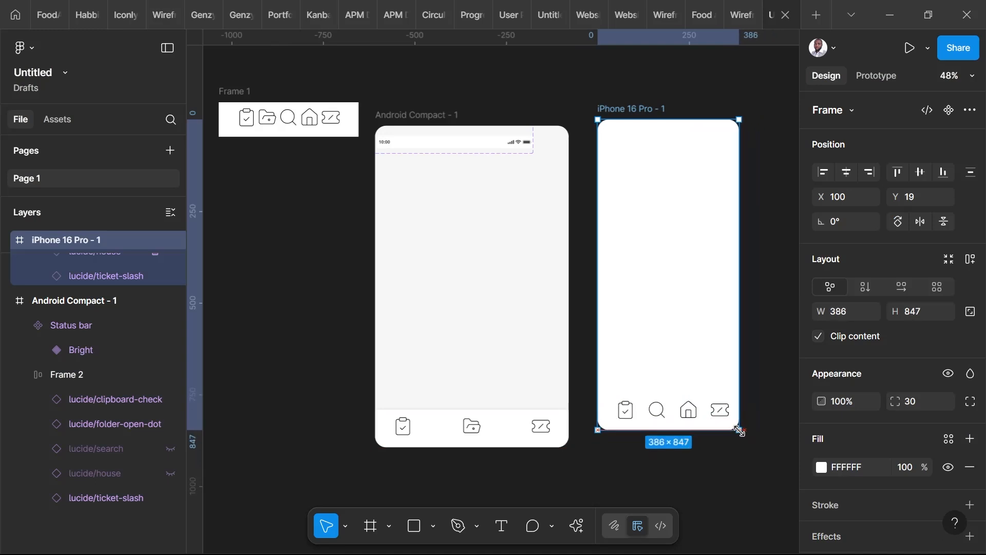
click(670, 409)
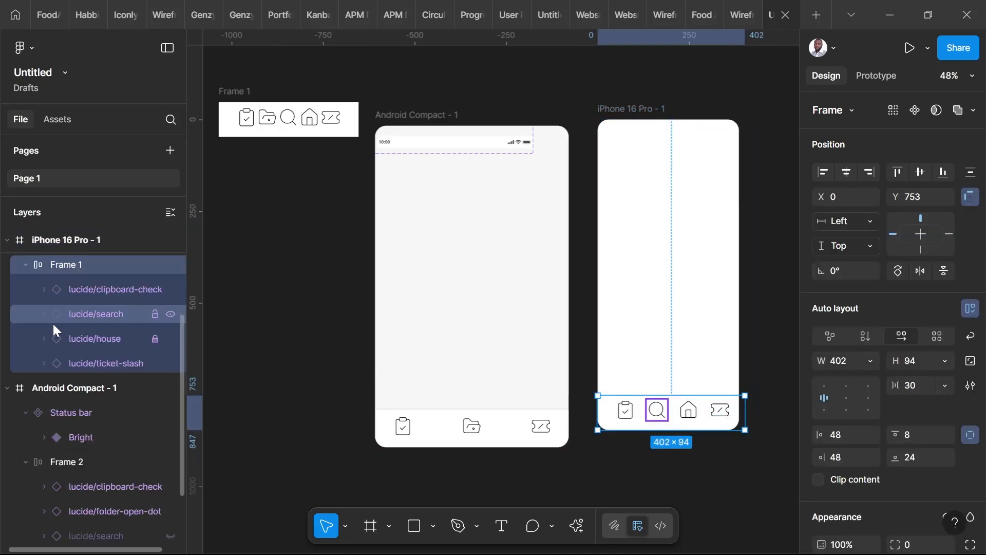
click(169, 315)
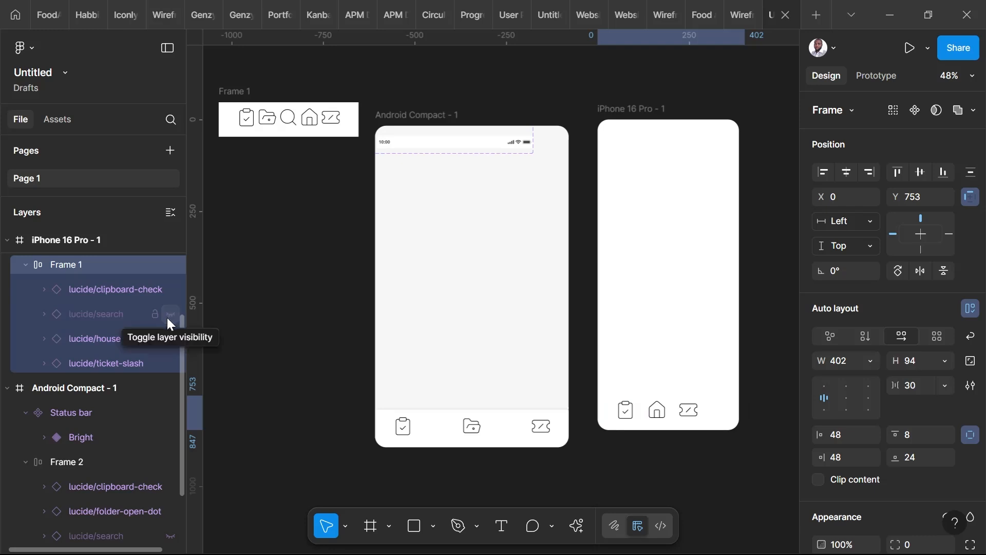
click(171, 338)
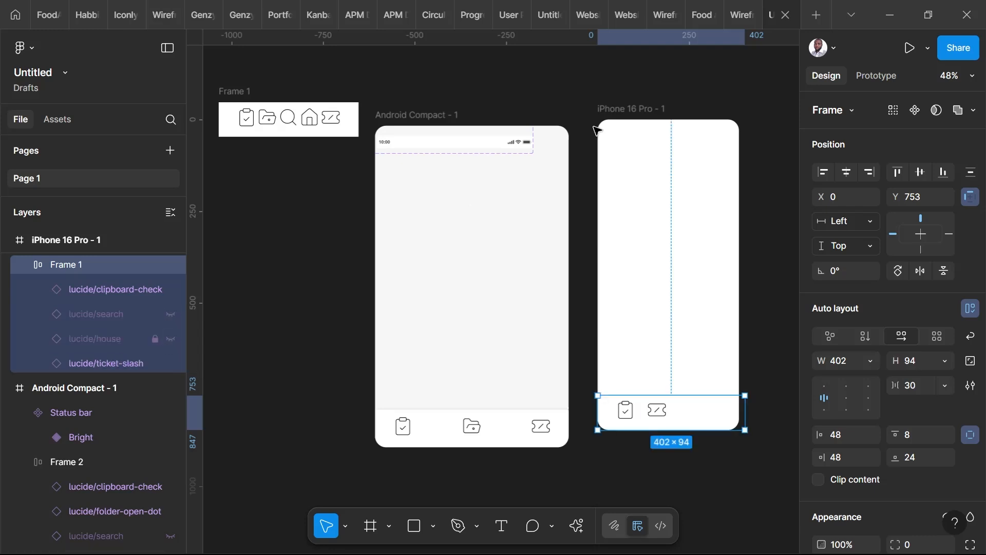
Toggle the visibility of the ticket-slash and house icons in the Android Compact frame's navigation bar.
click(400, 115)
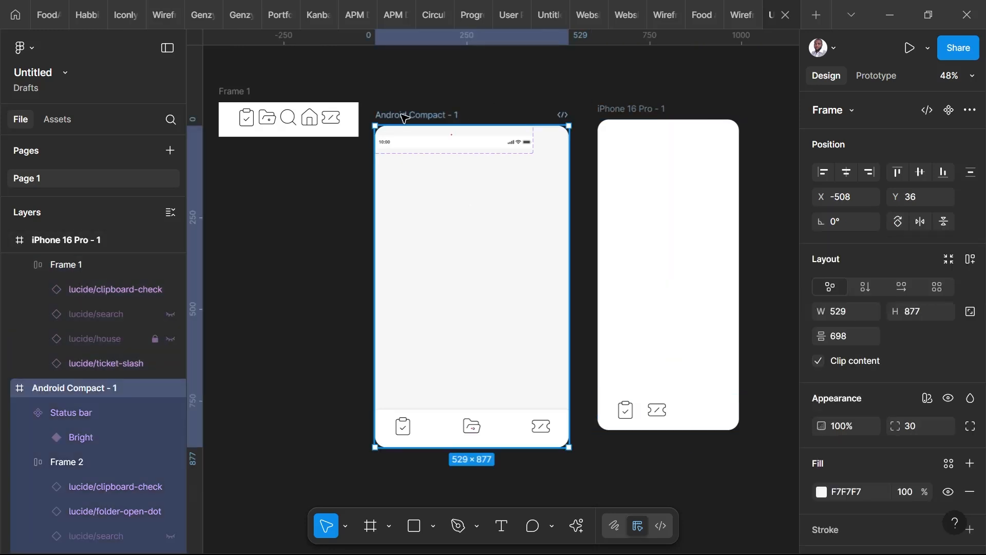
click(507, 437)
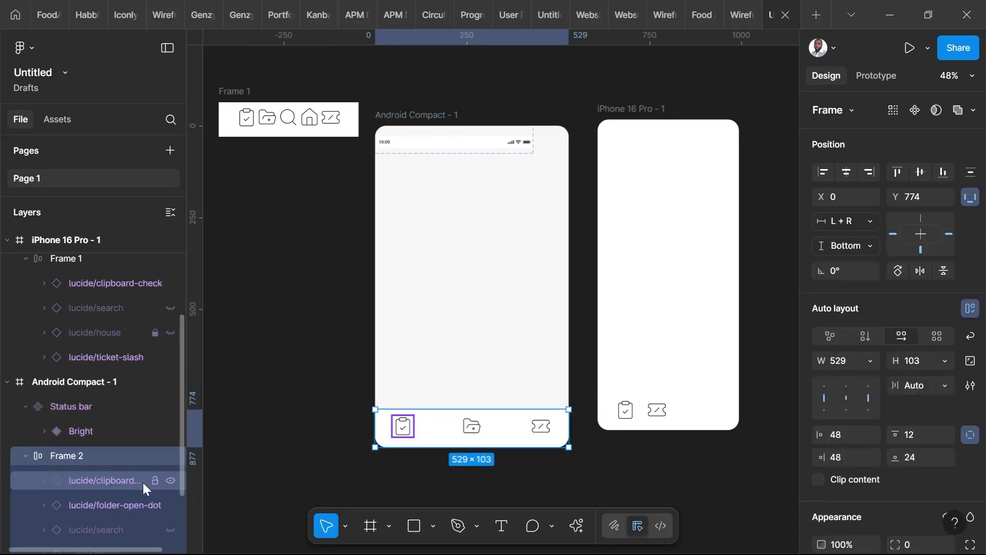
scroll(145, 467, down, 2)
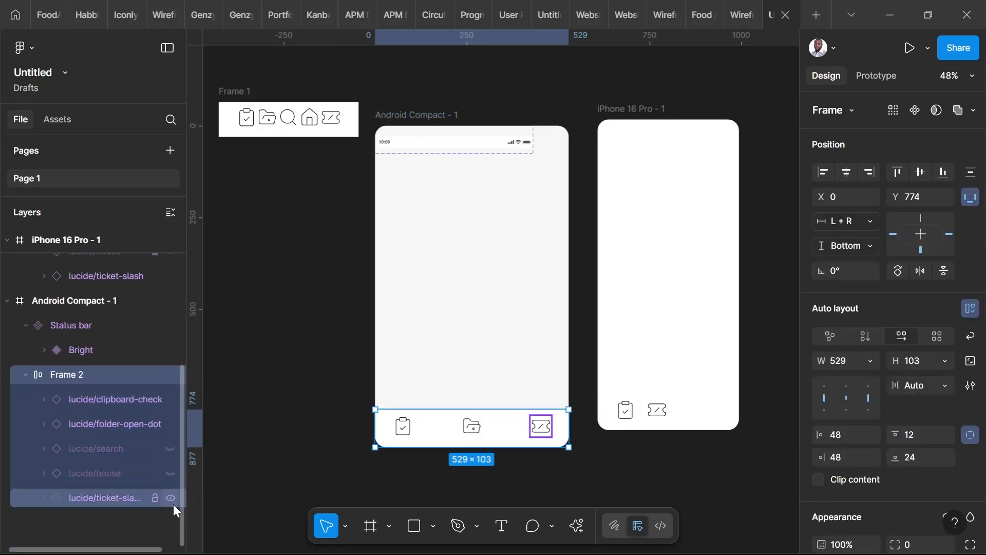
click(171, 497)
click(170, 497)
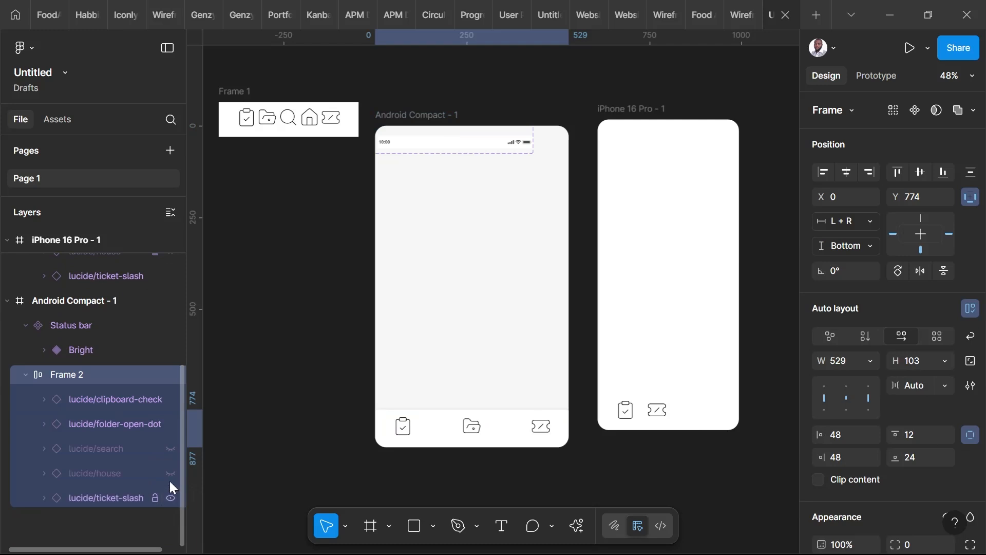
click(169, 473)
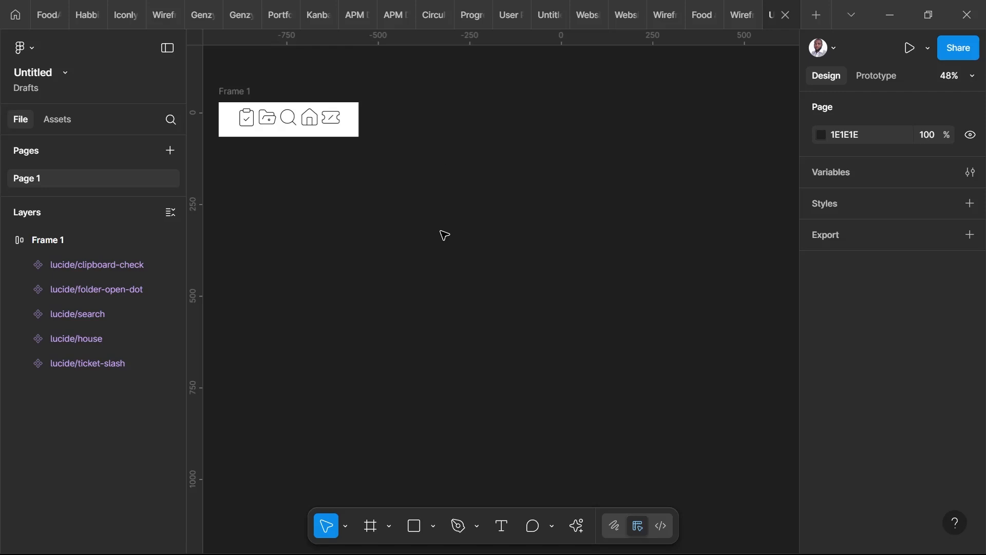
Create a 412 × 917 Android Compact phone frame and place it beside the icon frame.
click(376, 526)
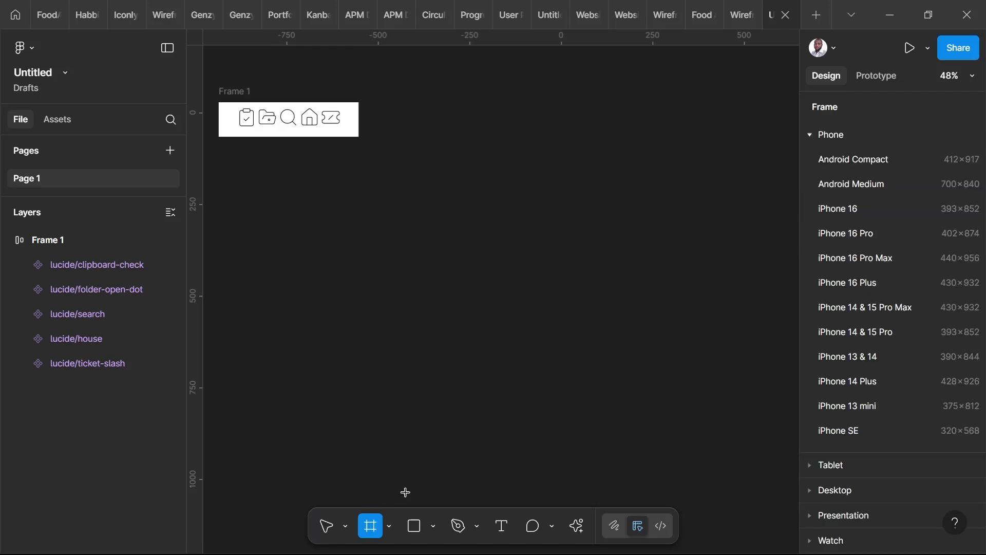
click(850, 164)
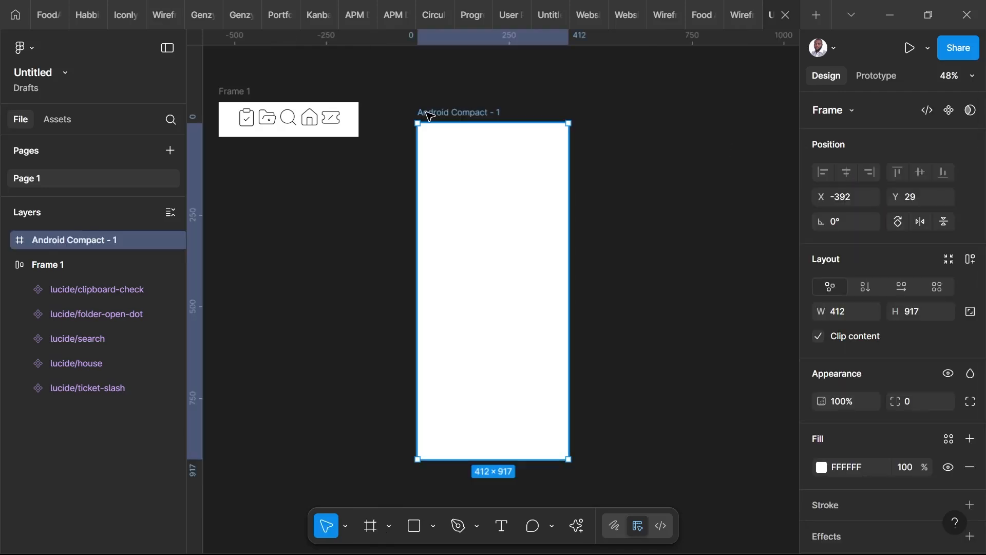
drag(451, 114, 409, 102)
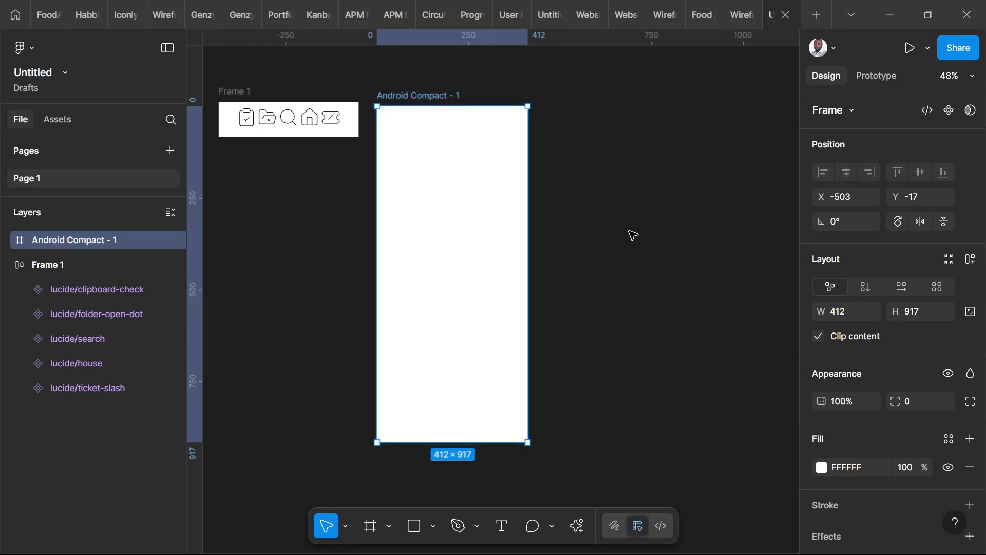
click(631, 235)
Switch the Android Compact frame's aspect ratio lock on and back off.
click(408, 98)
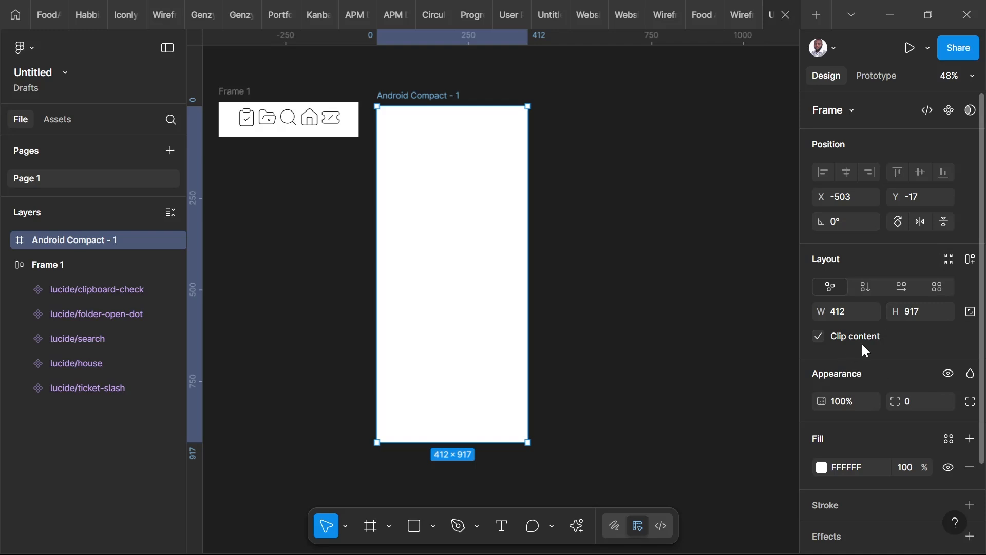
scroll(923, 264, down, 3)
scroll(923, 264, up, 3)
click(973, 315)
click(970, 312)
click(407, 90)
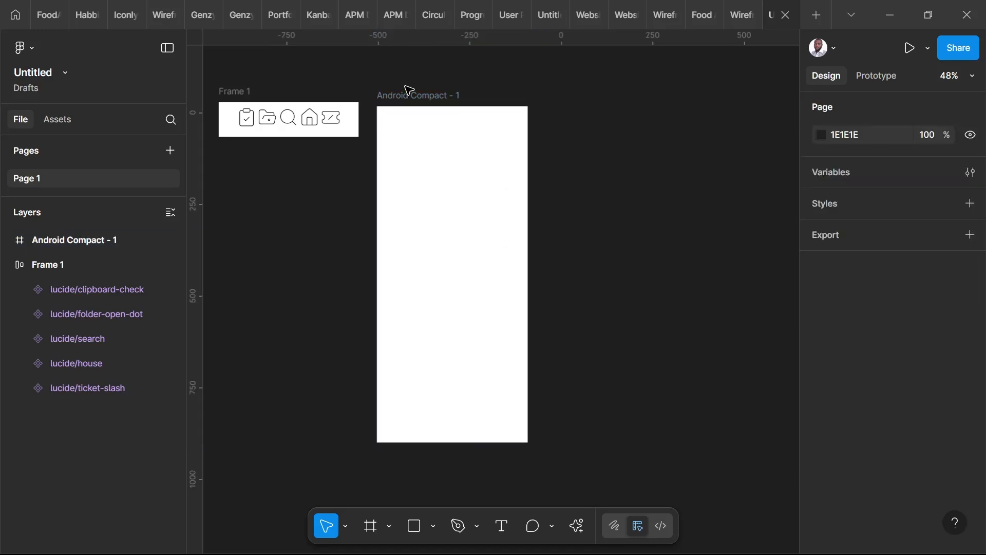
Set the Android Compact frame's corner radius to 30 and move the frame farther away from the icon frame.
click(410, 96)
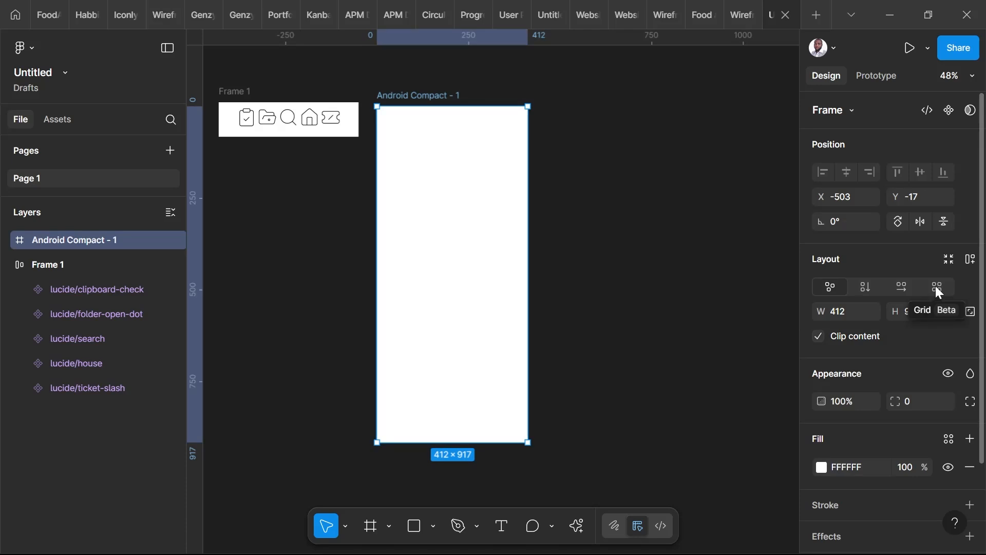
click(923, 402)
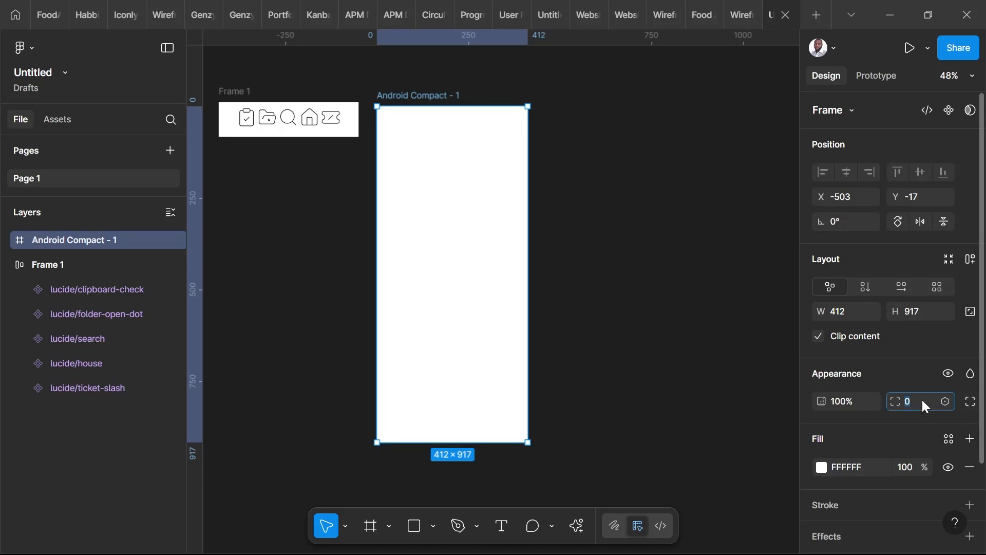
text(30)
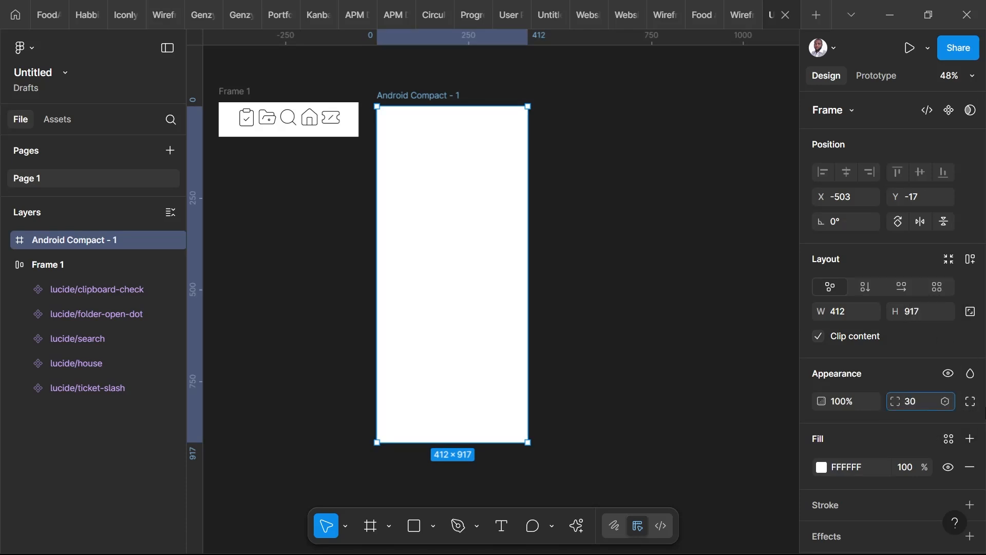
key(Return)
click(627, 235)
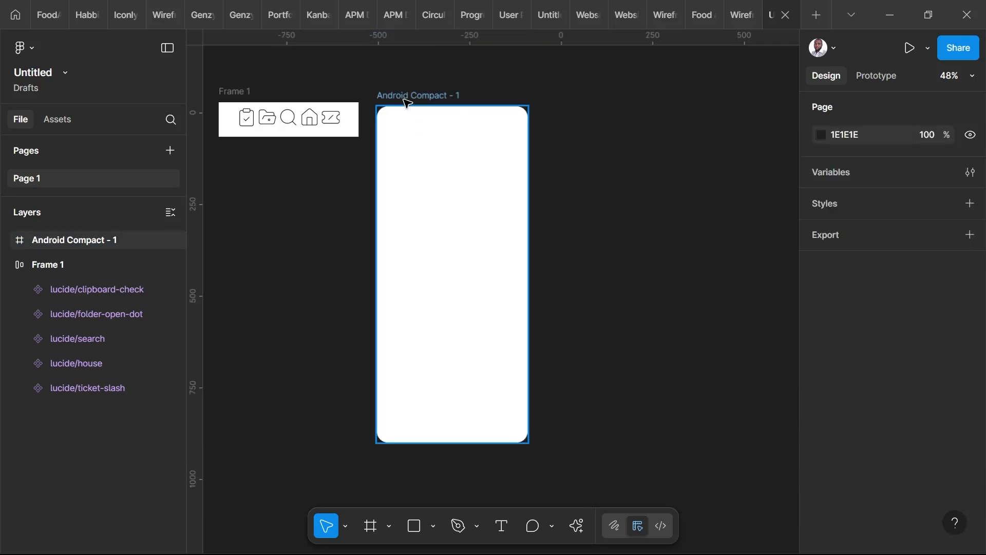
drag(405, 101, 460, 100)
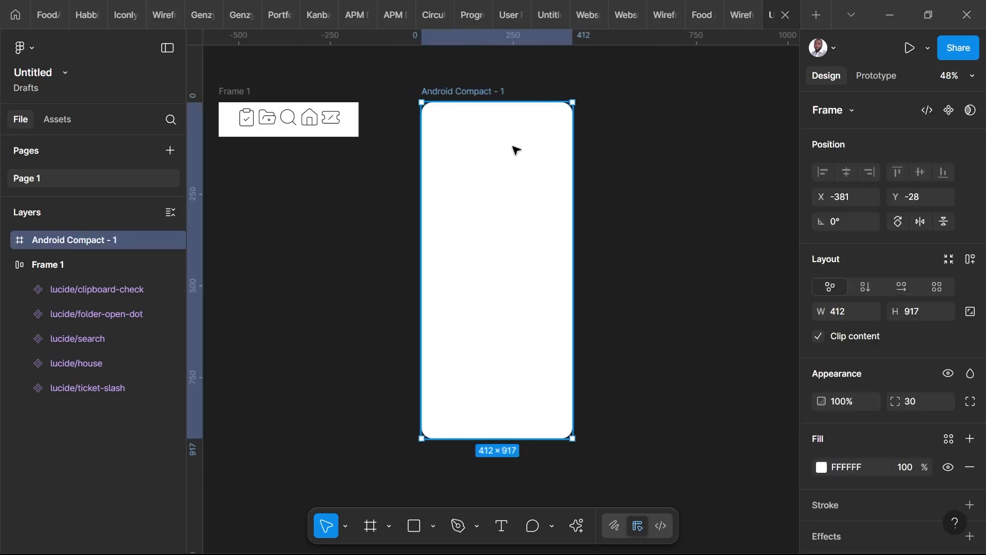
scroll(637, 203, down, 1)
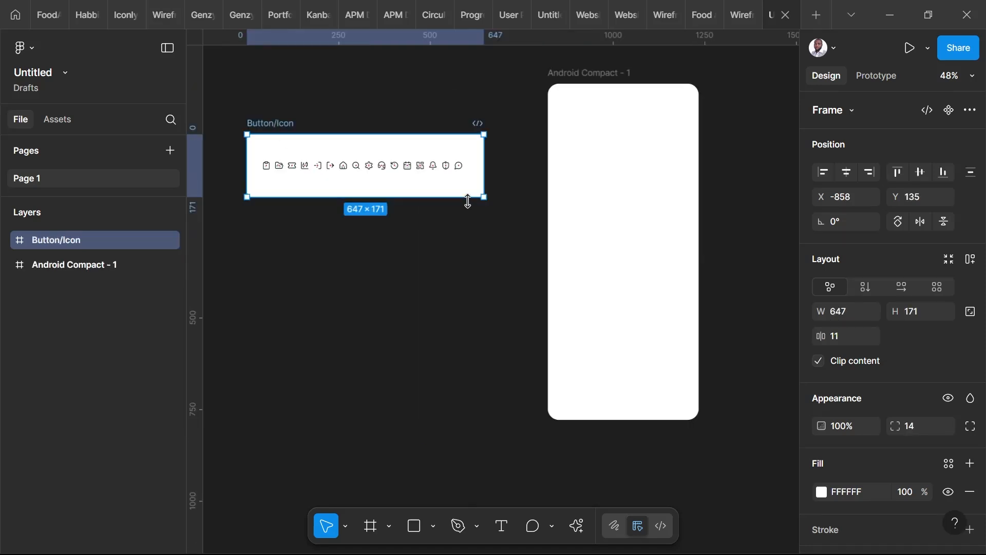
Resize the Button/Icon frame to about 692 × 147 and shift it slightly upward on the canvas.
mouse_move(485, 200)
mouse_down()
mouse_move(514, 230)
mouse_move(493, 189)
mouse_up()
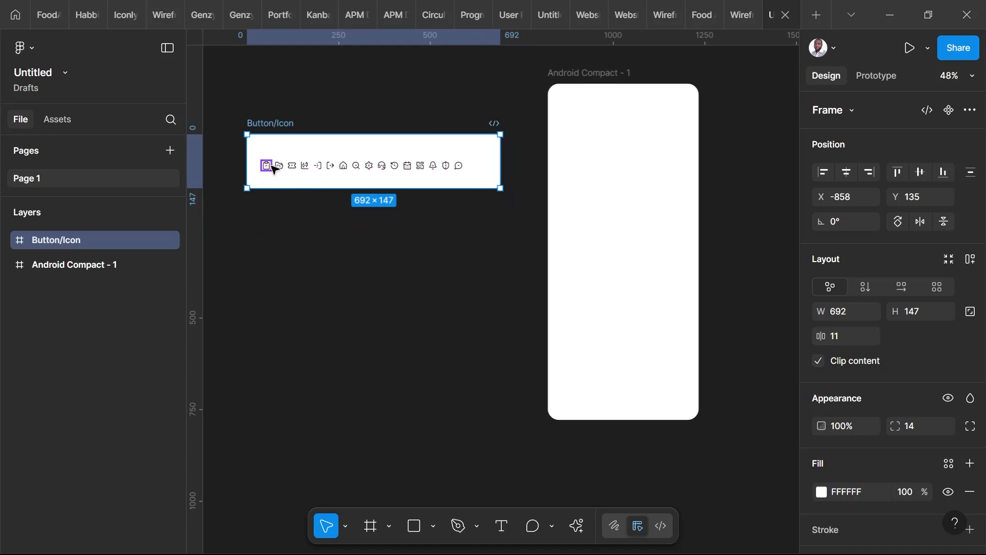
mouse_move(267, 171)
mouse_down()
mouse_move(260, 256)
mouse_move(267, 161)
mouse_up()
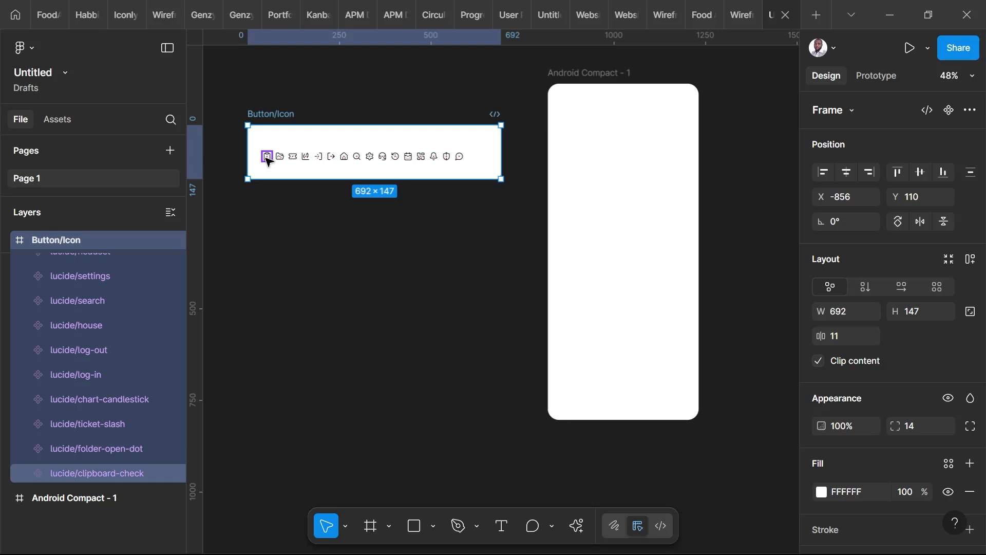
Move the clipboard-check, folder-open-dot, settings and house icons out of the Button/Icon frame onto the canvas below it.
click(268, 162)
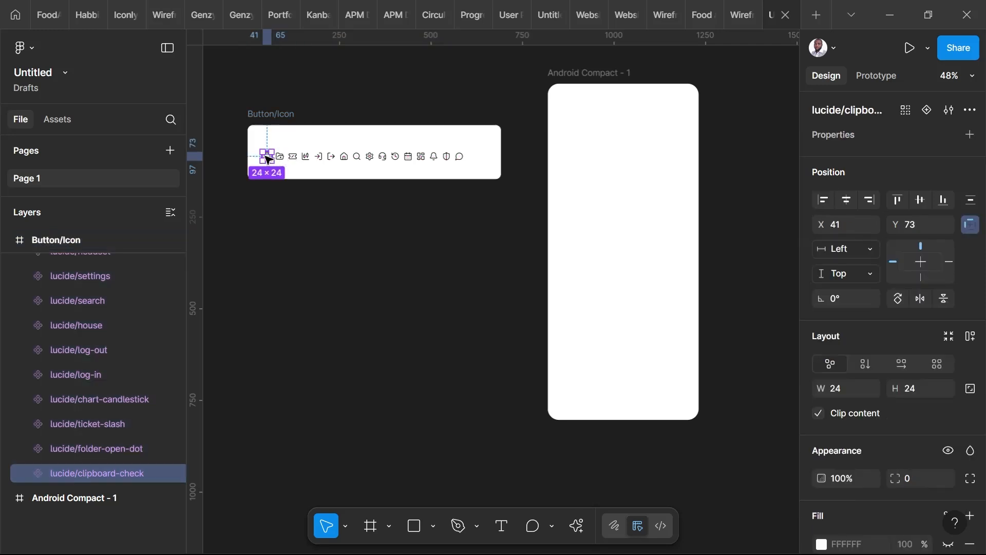
drag(267, 159, 269, 267)
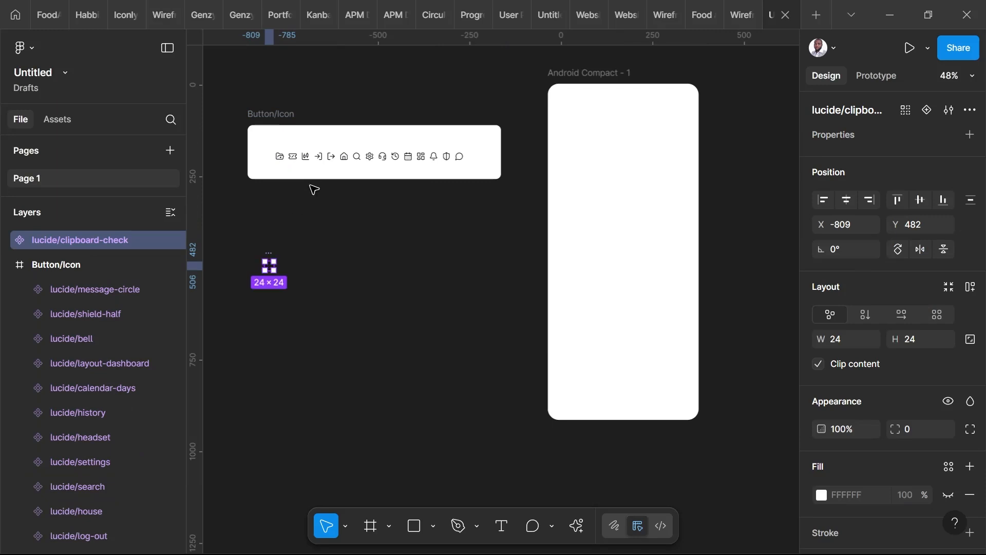
drag(280, 156, 310, 273)
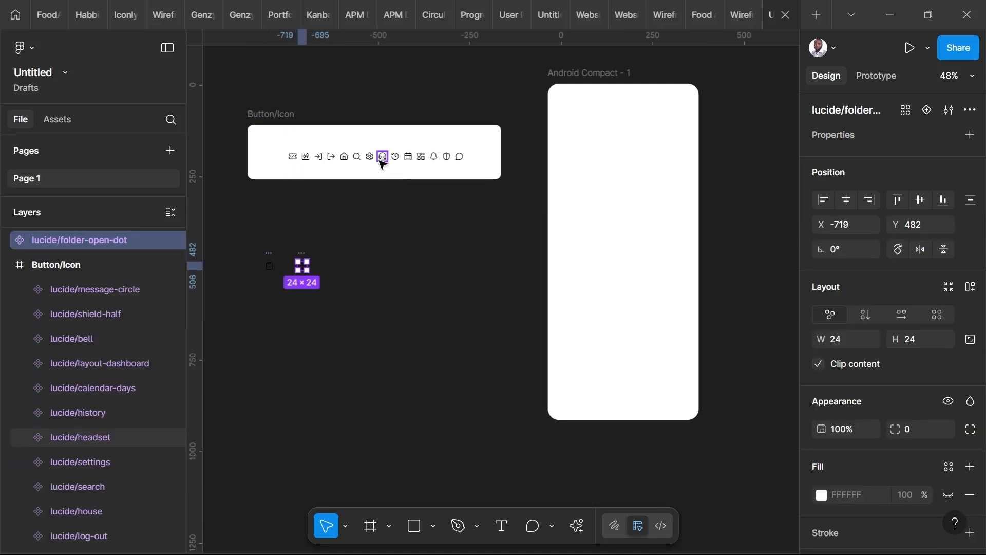
drag(369, 157, 341, 266)
click(344, 157)
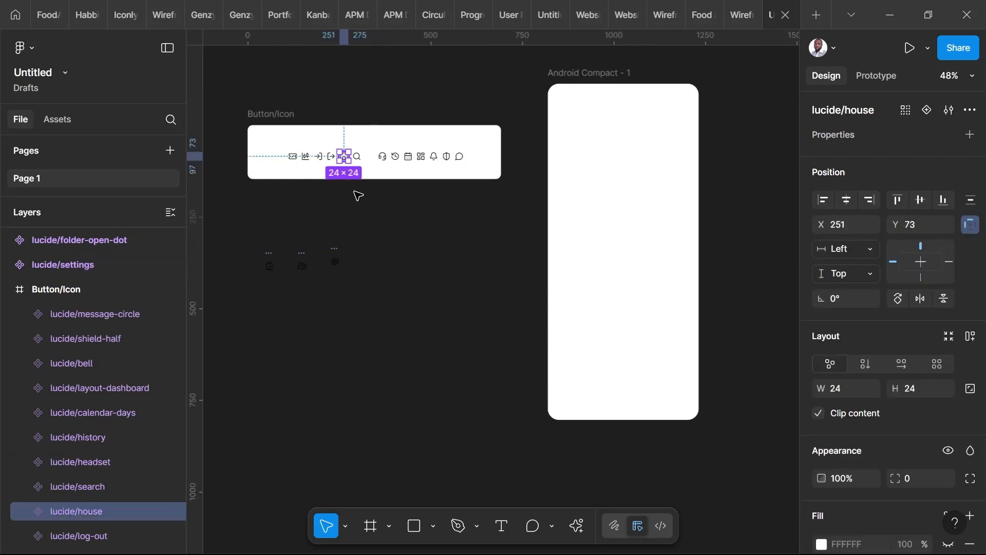
drag(358, 196, 368, 272)
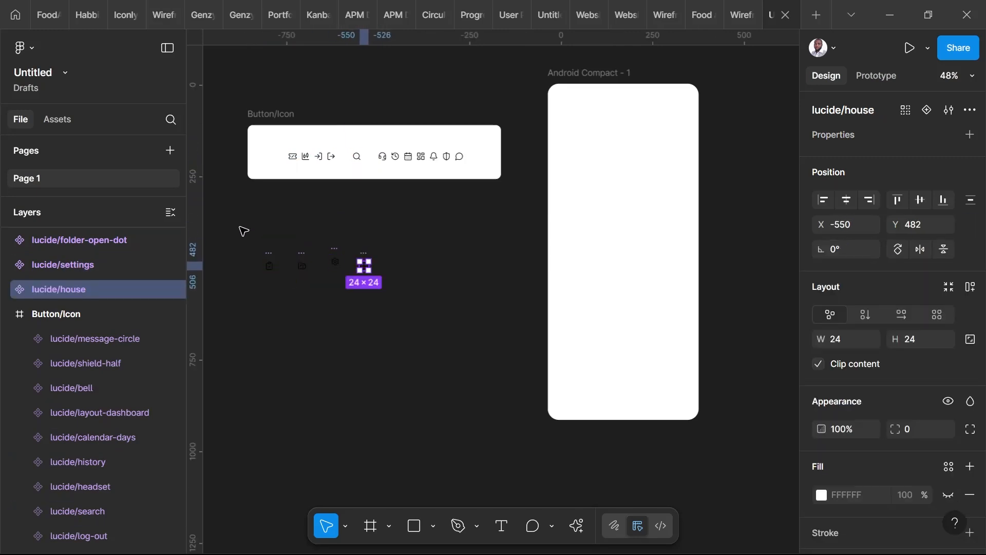
Lock the aspect ratio of the four loose icons together and set their width to 54.
drag(240, 227, 414, 320)
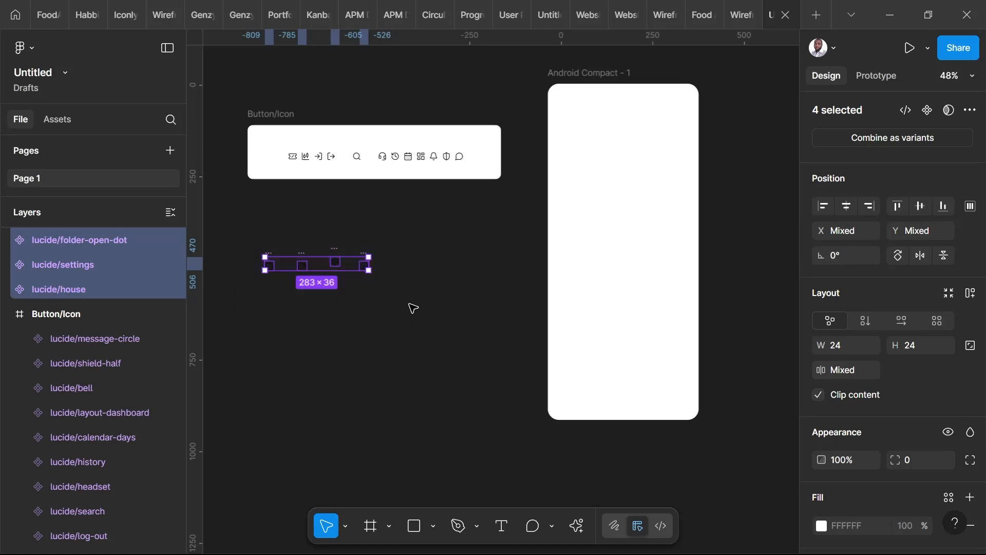
click(971, 347)
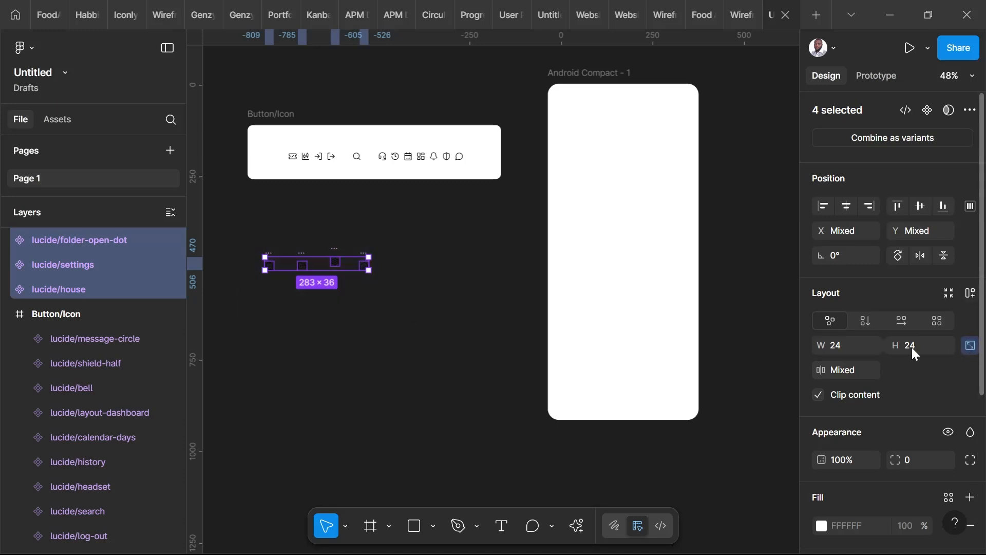
click(853, 340)
text(54)
key(Return)
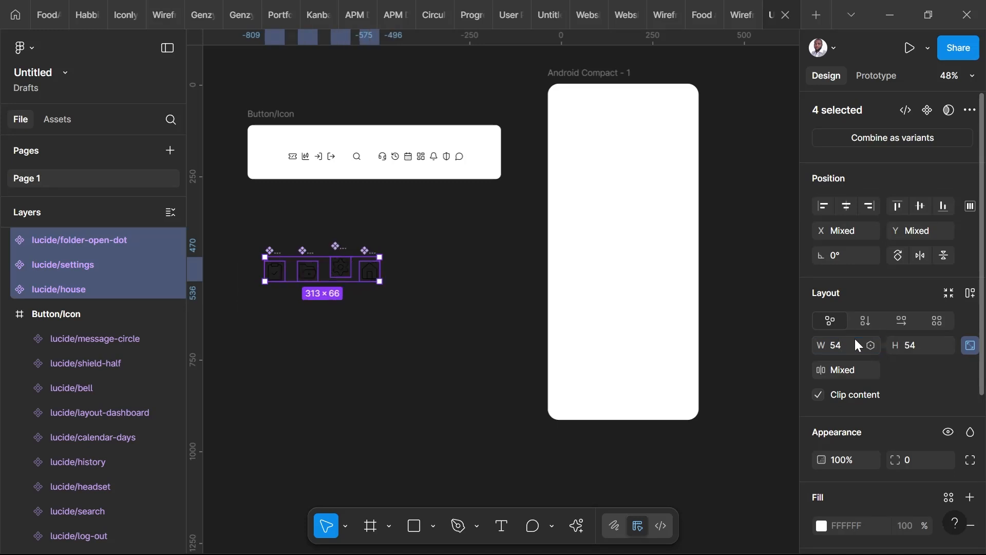
Align the four loose icons along their top edges and group them in a horizontal auto layout frame.
click(899, 206)
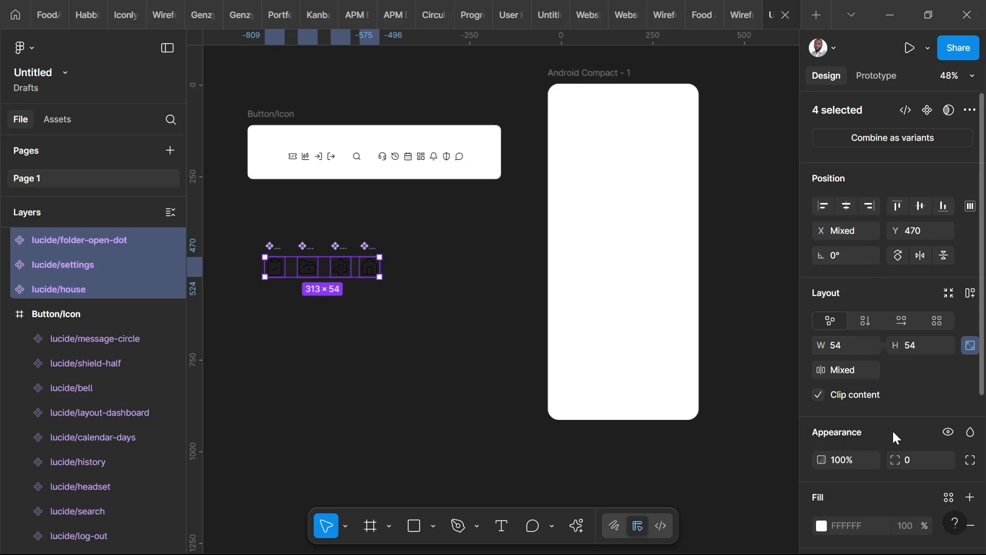
click(970, 293)
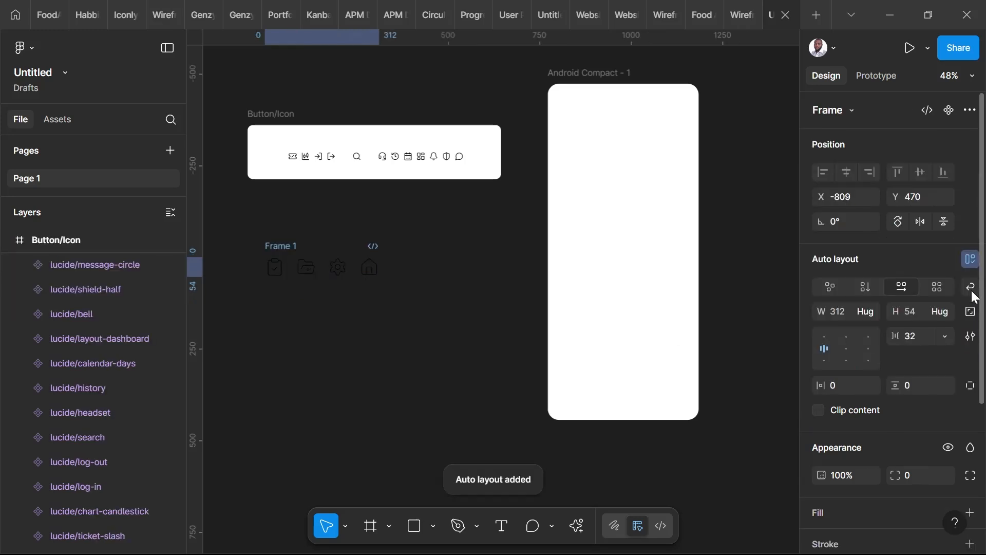
Add a white FFFFFF fill to the new auto layout frame around the four icons.
scroll(917, 437, down, 3)
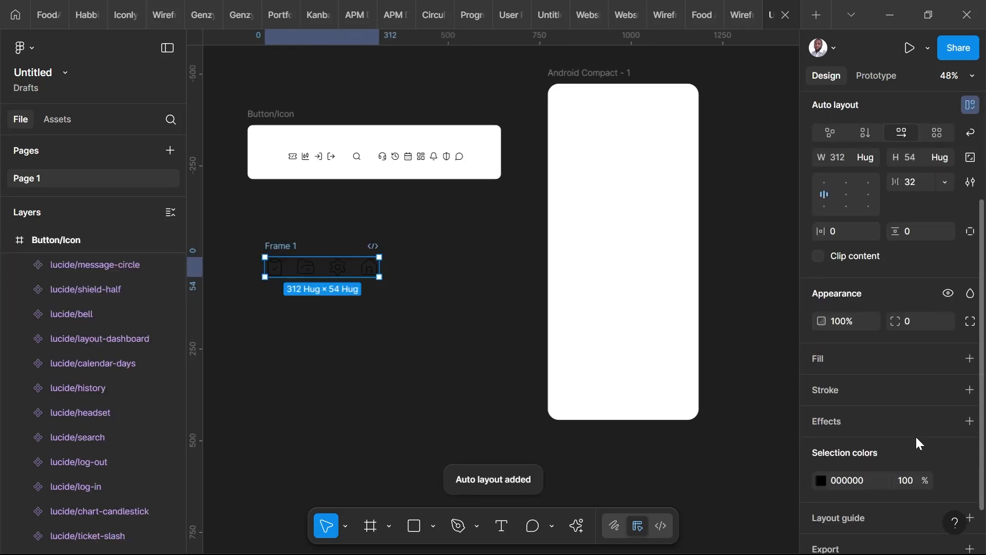
click(970, 358)
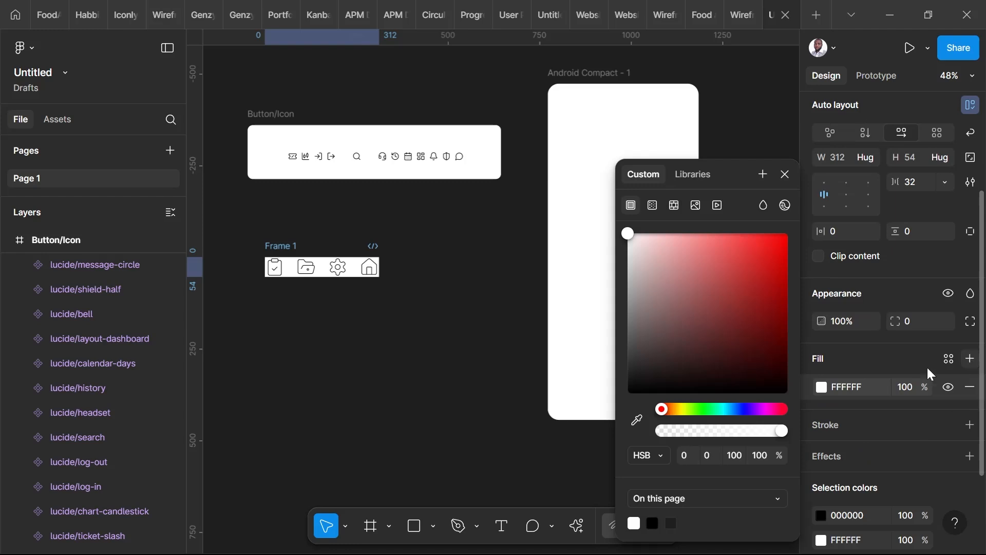
click(421, 381)
Set the horizontal padding of Frame 1 to 48.
click(279, 250)
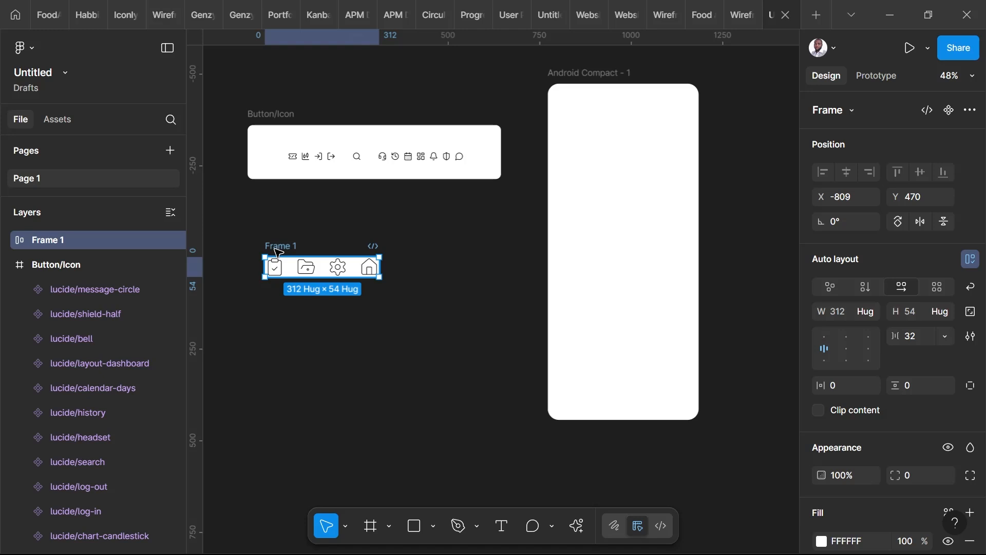
click(833, 385)
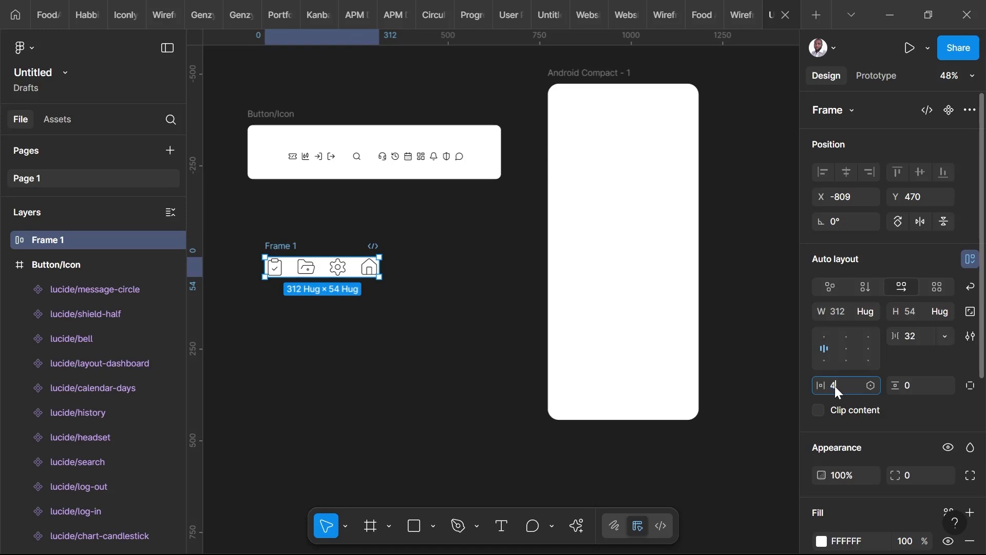
key(Return)
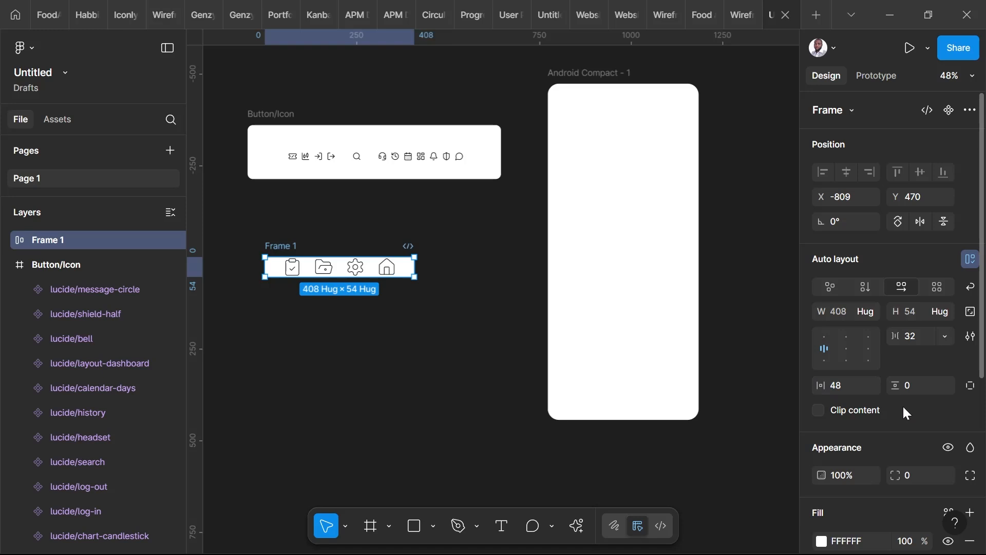
Switch Frame 1 to individual side padding and set its bottom padding to 24 and top padding to 10.
click(915, 389)
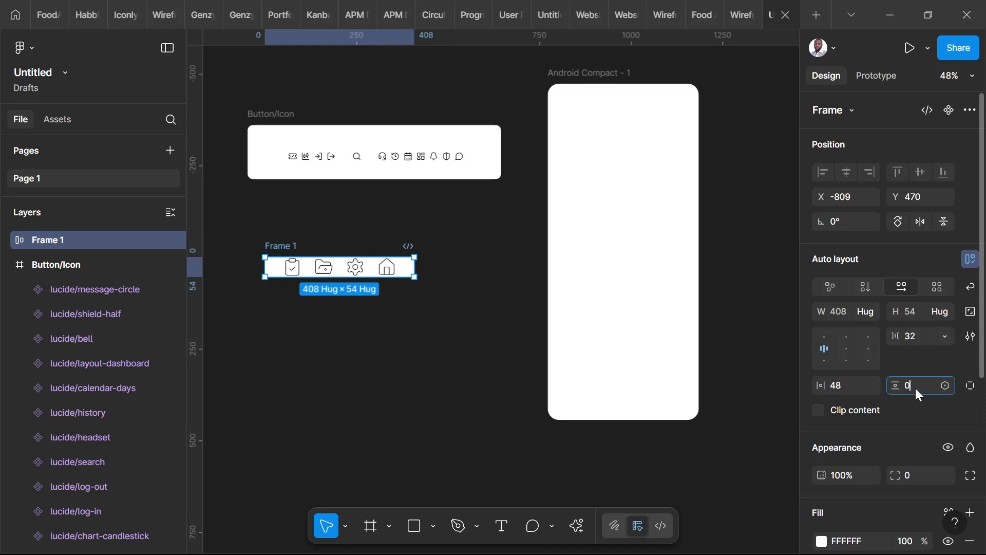
click(947, 386)
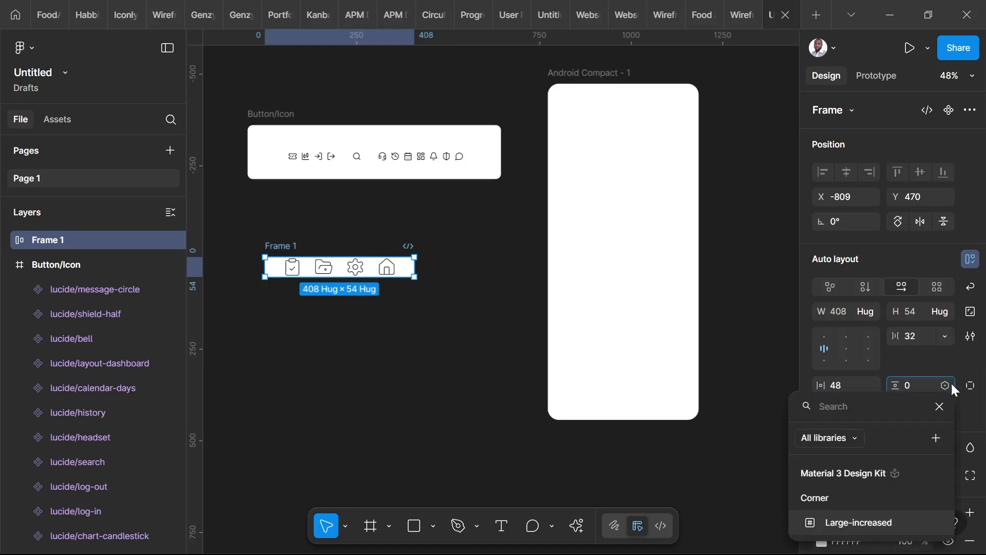
click(970, 384)
click(972, 387)
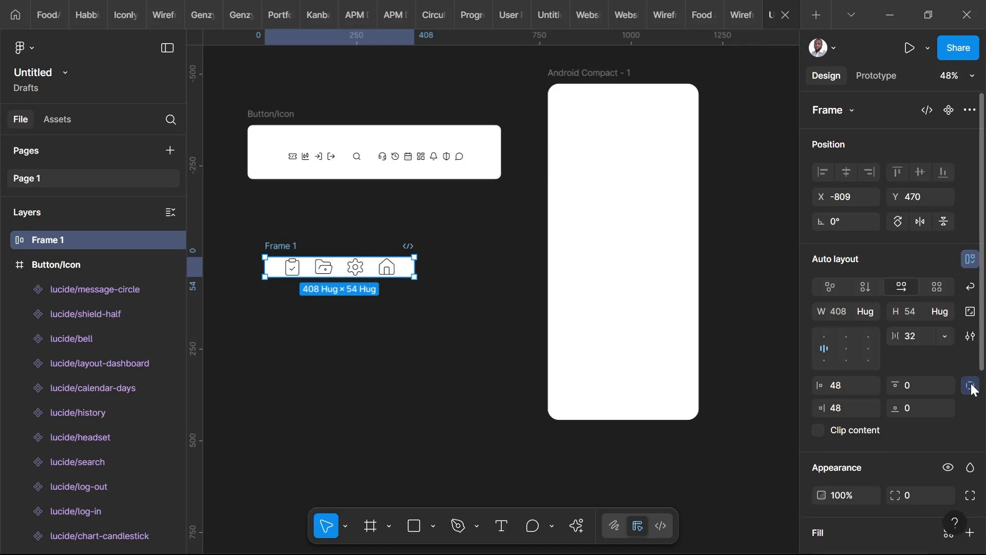
click(916, 409)
key(Return)
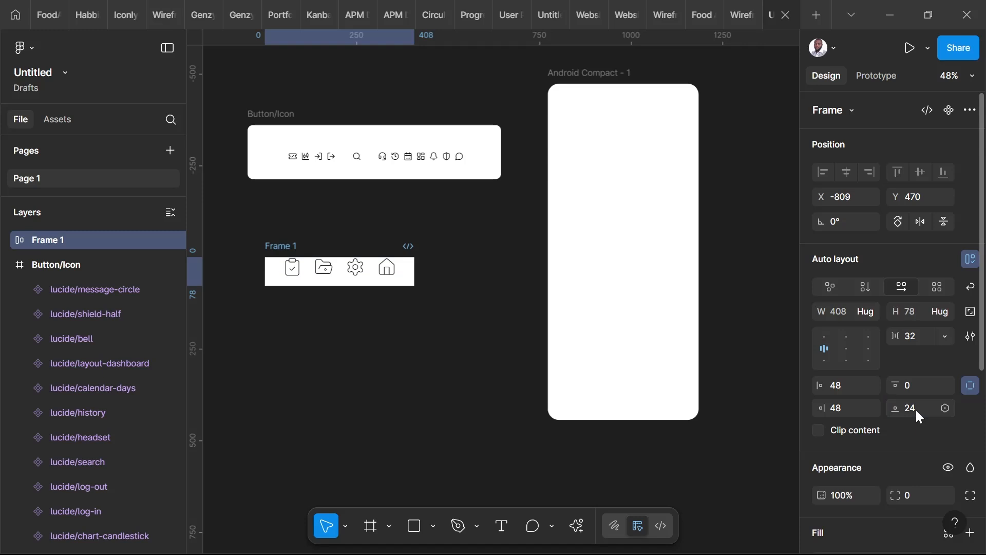
click(914, 390)
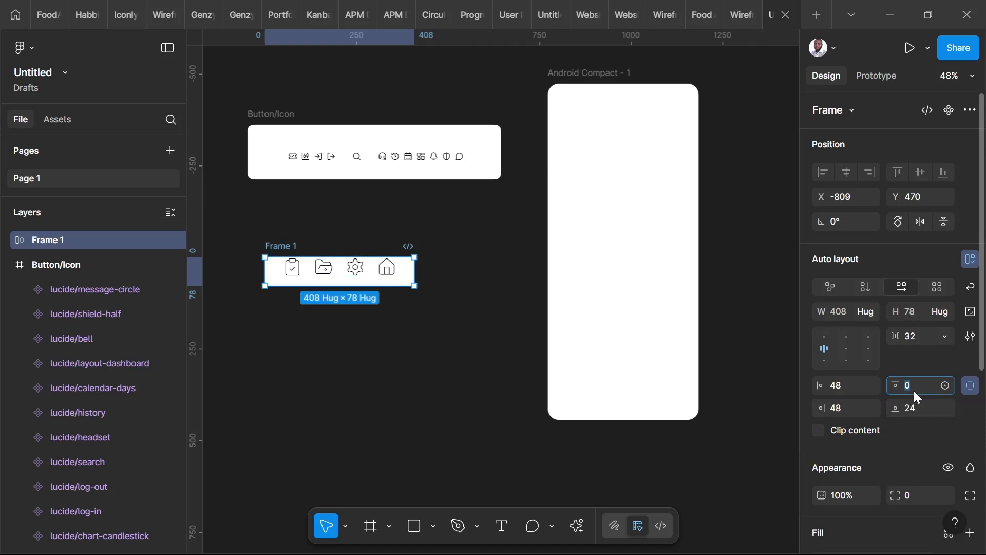
text(10)
key(Return)
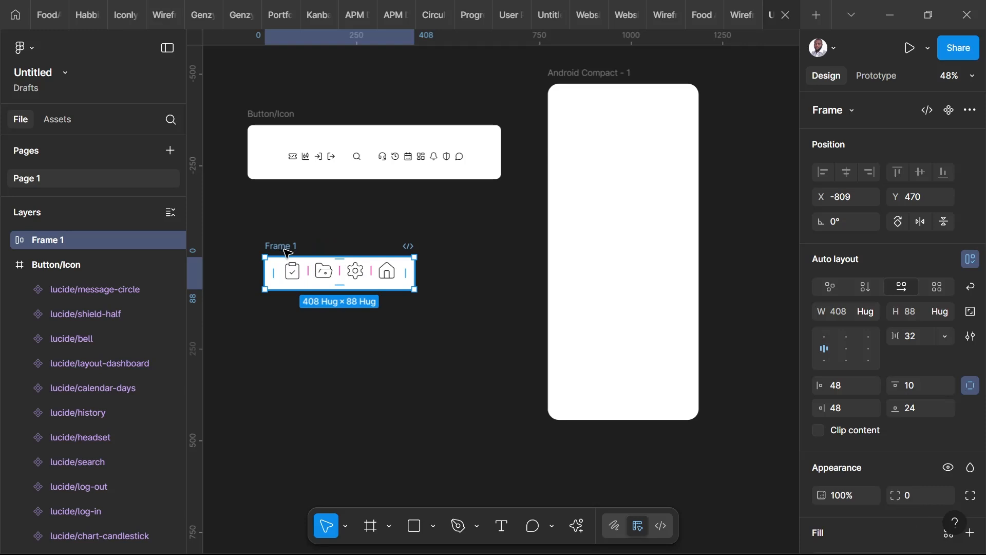
Place a copy of Frame 1 at the bottom of the Android Compact - 1 frame and stretch it to 412 × 90.
drag(295, 259, 565, 379)
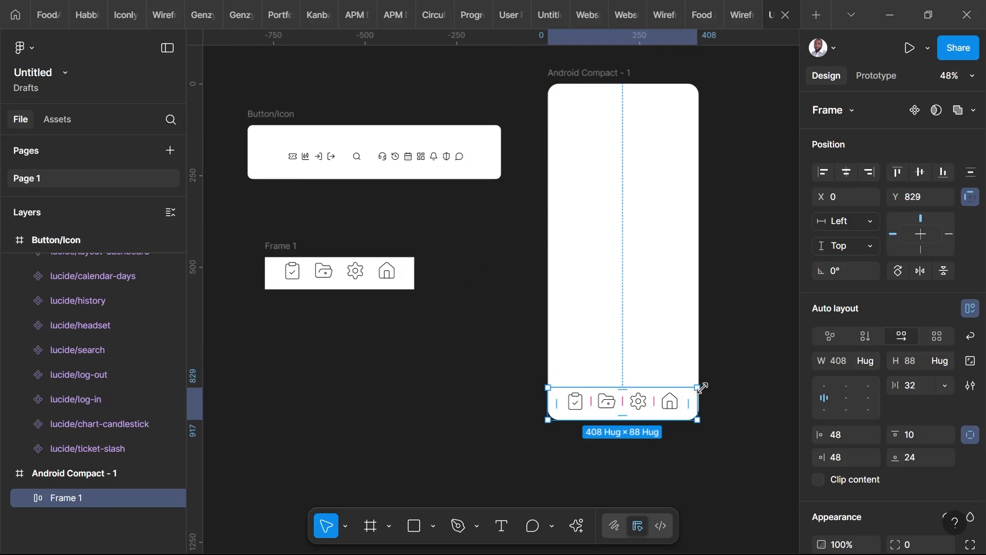
drag(702, 387, 699, 386)
click(701, 459)
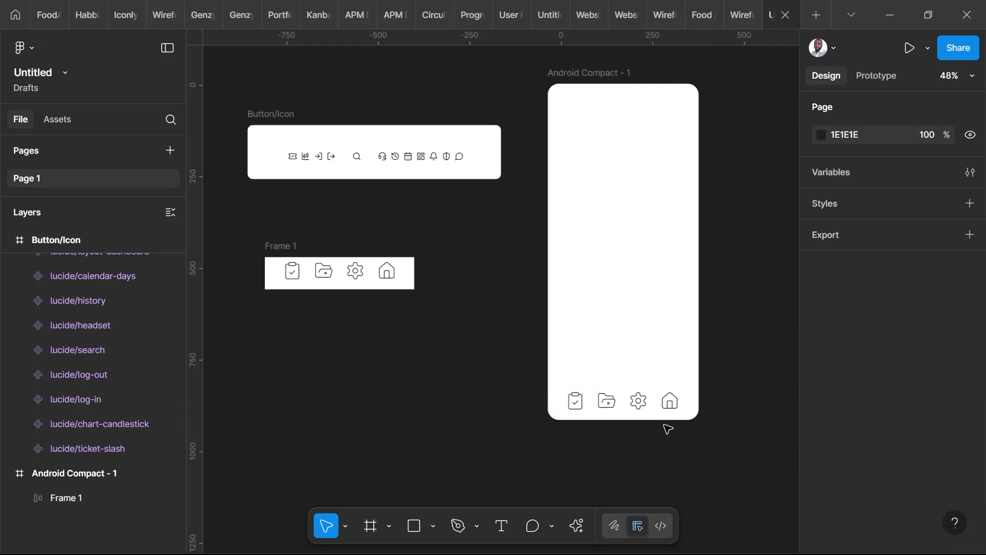
click(627, 418)
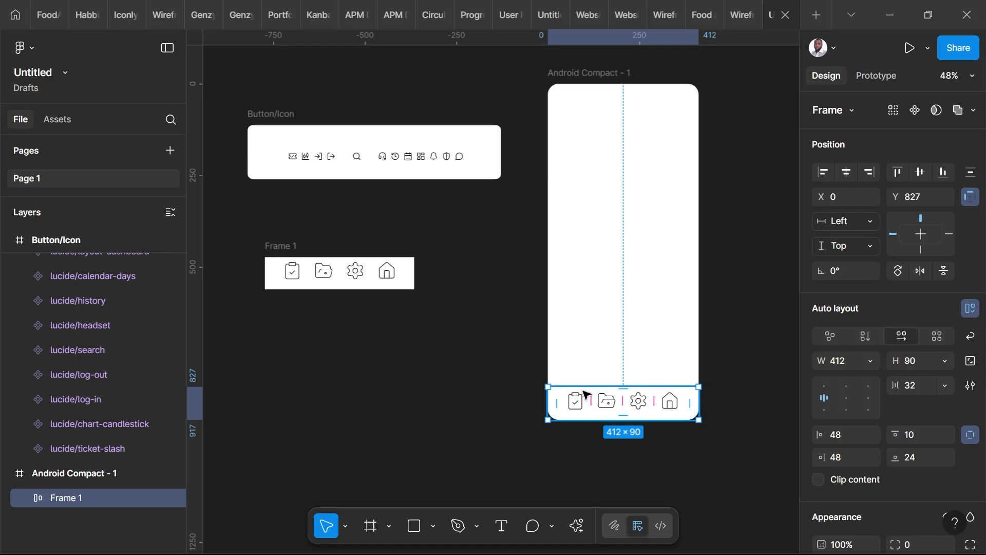
Hide the folder-open-dot and settings icons in the copied bar to test its spacing, and delete the copy.
click(24, 497)
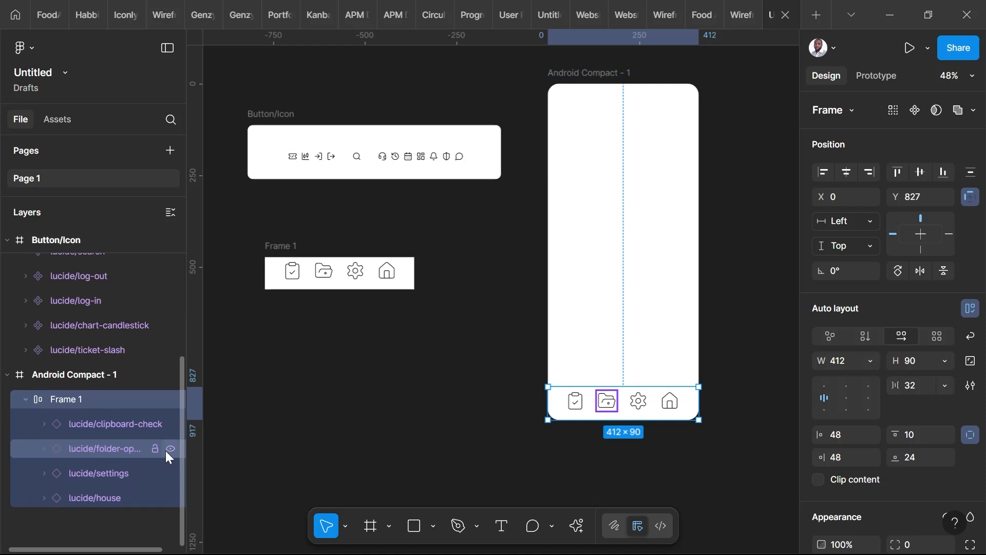
click(165, 450)
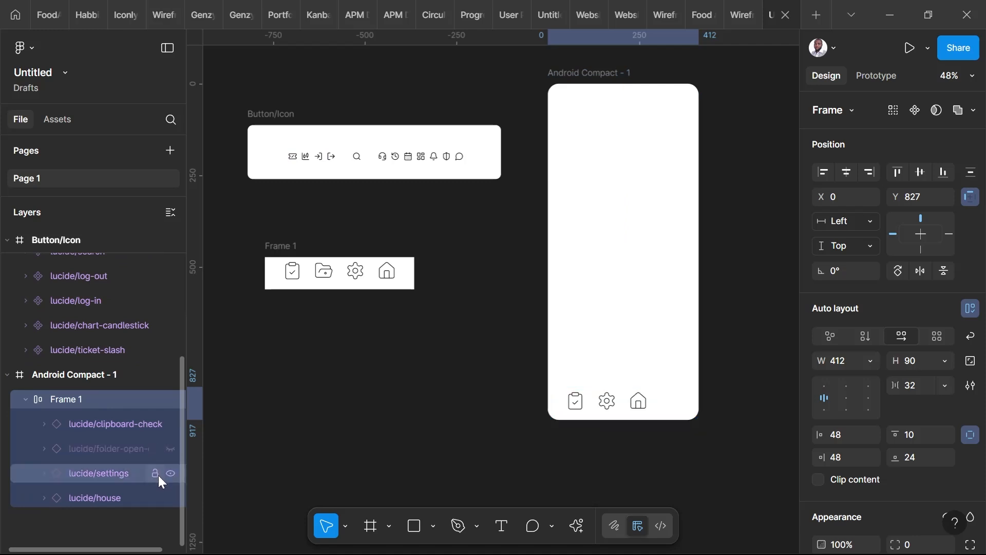
click(169, 474)
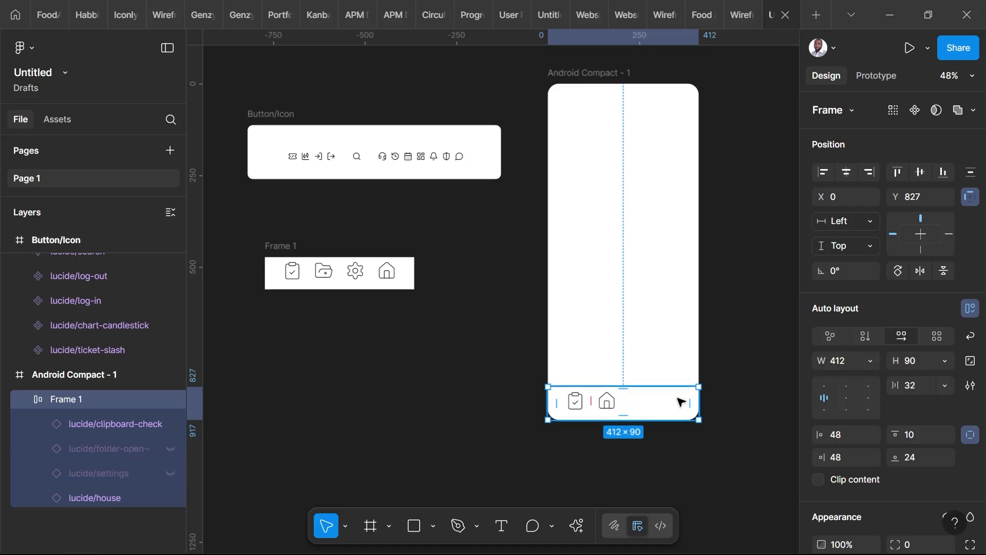
drag(686, 402, 686, 407)
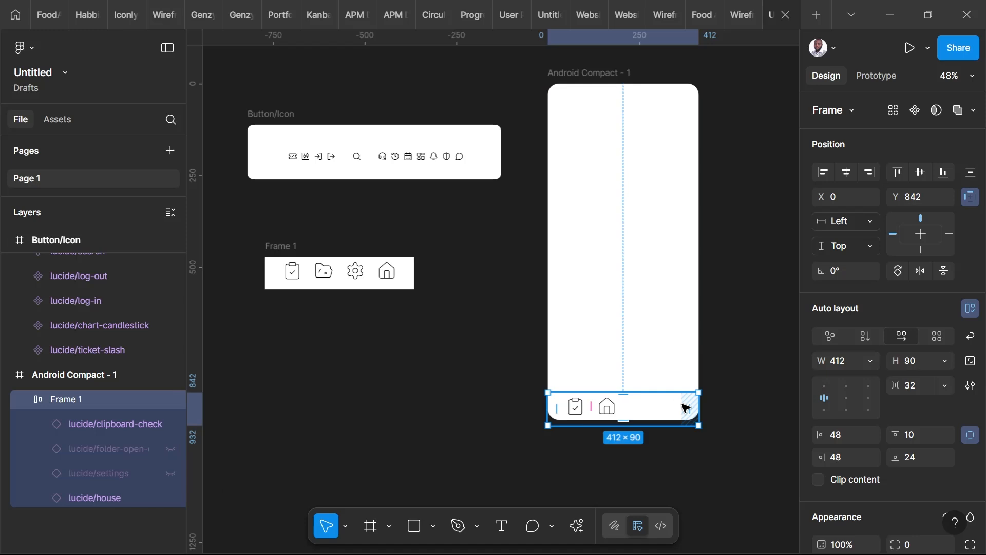
key(Delete)
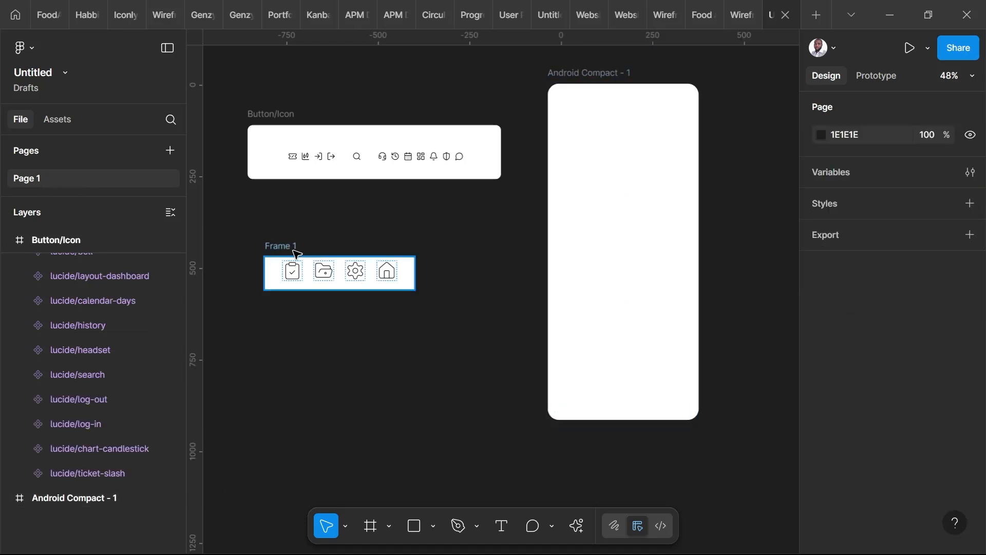
Set the gap between the icons in the original Frame 1 to Auto.
click(291, 250)
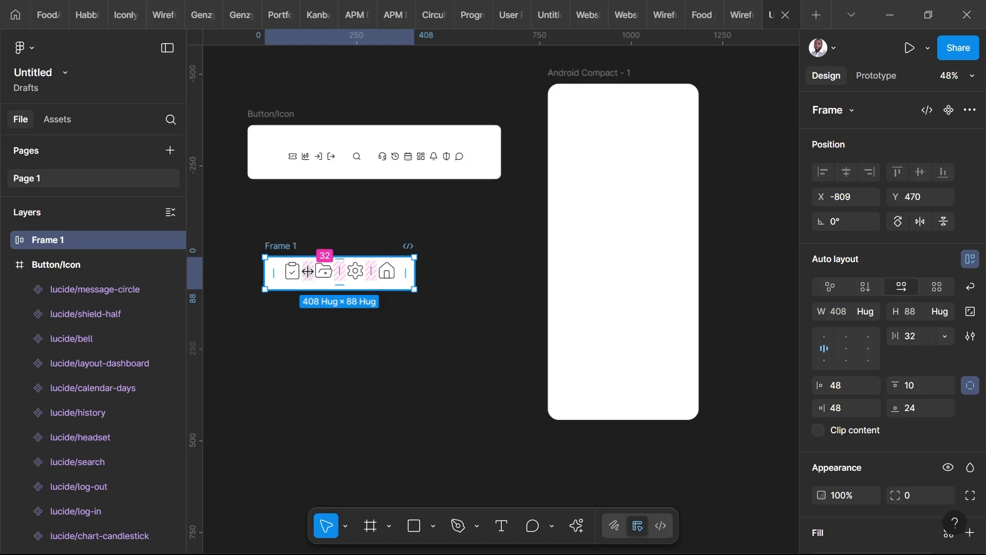
click(324, 255)
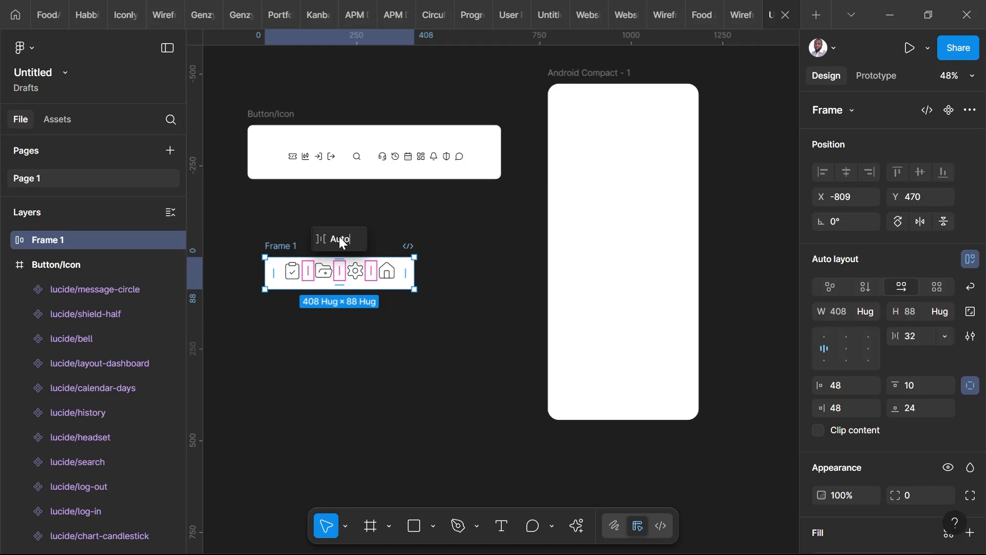
key(Return)
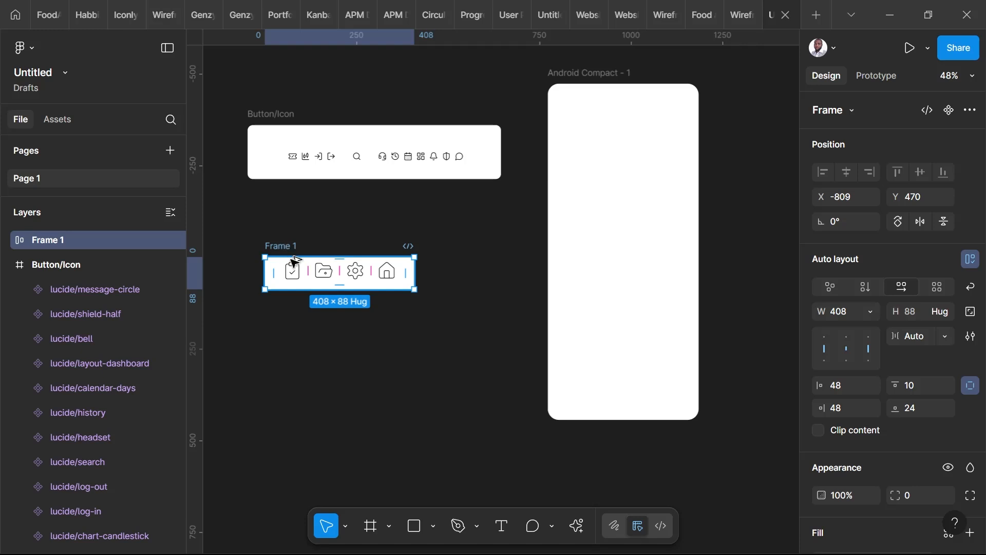
Place a copy of the auto-spaced Frame 1 along the bottom edge of the Android Compact - 1 frame.
drag(293, 262, 565, 381)
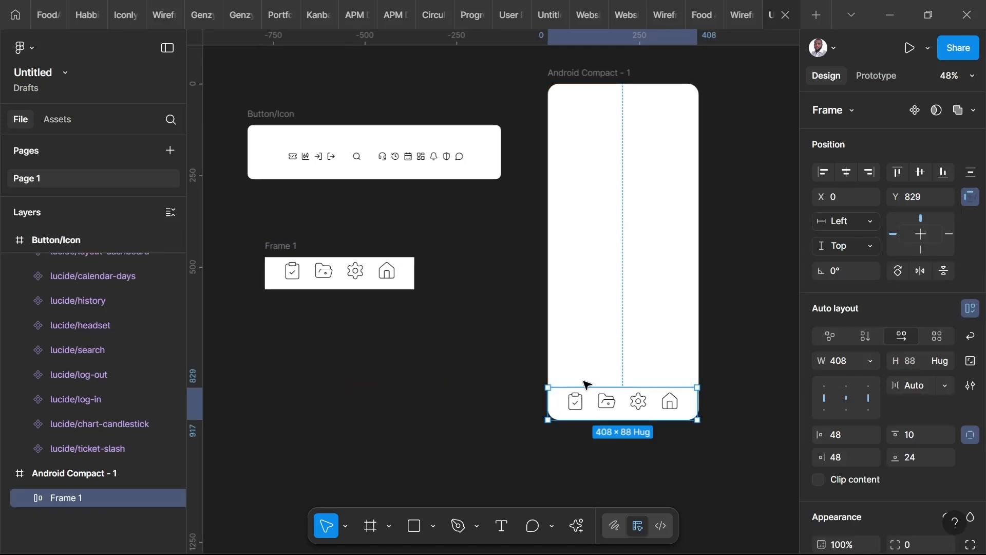
click(675, 416)
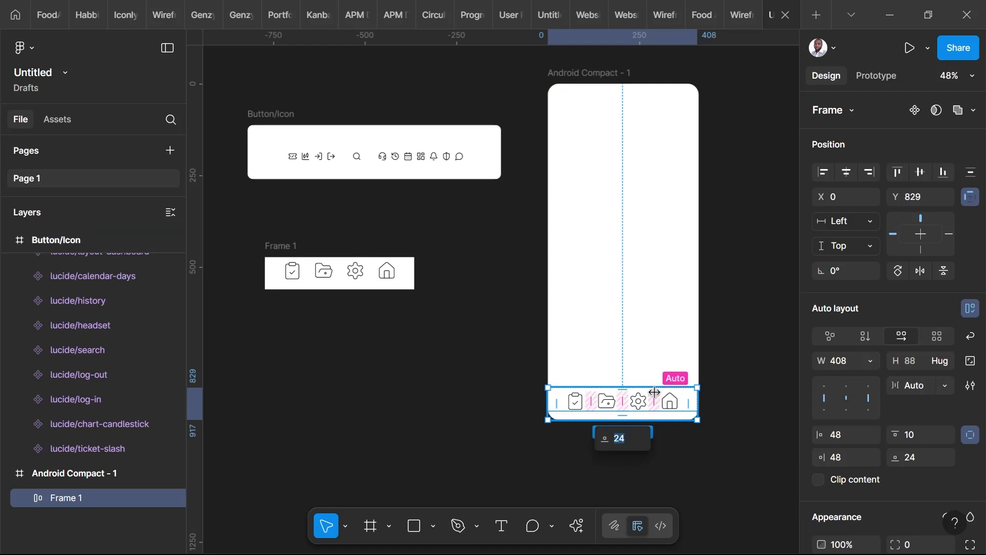
Test the copied bar's auto spacing by hiding its folder-open-dot, clipboard-check and settings icons, and delete the copy.
click(25, 498)
scroll(69, 488, down, 3)
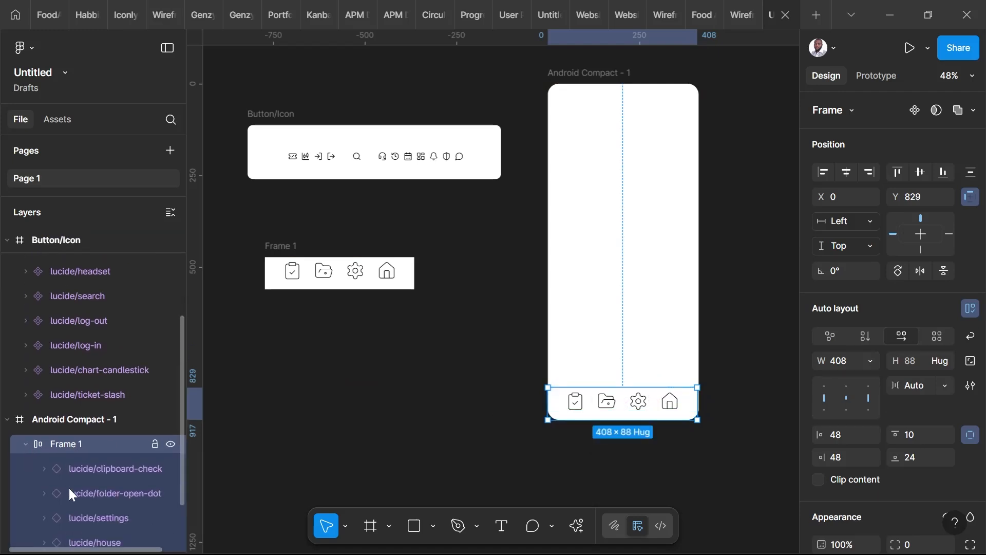
click(171, 473)
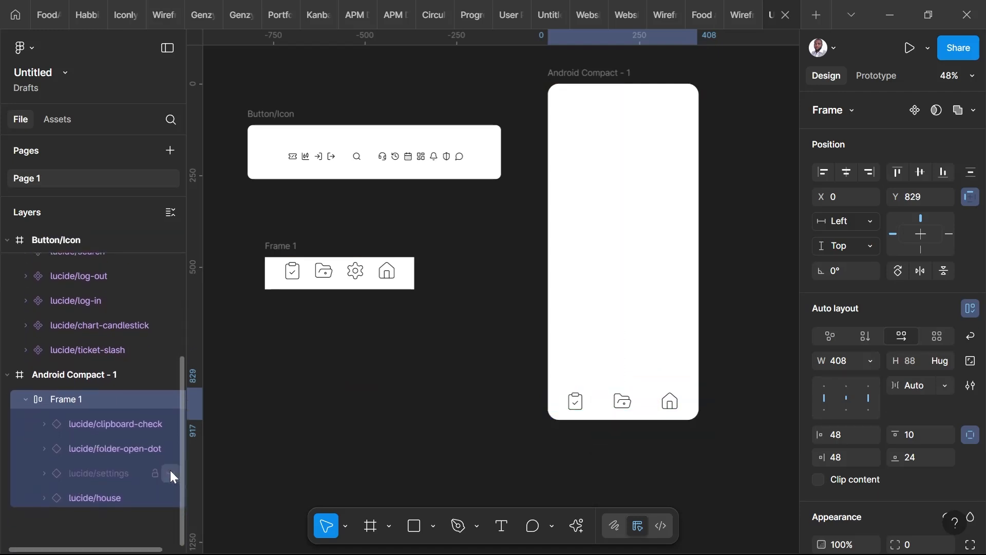
click(171, 473)
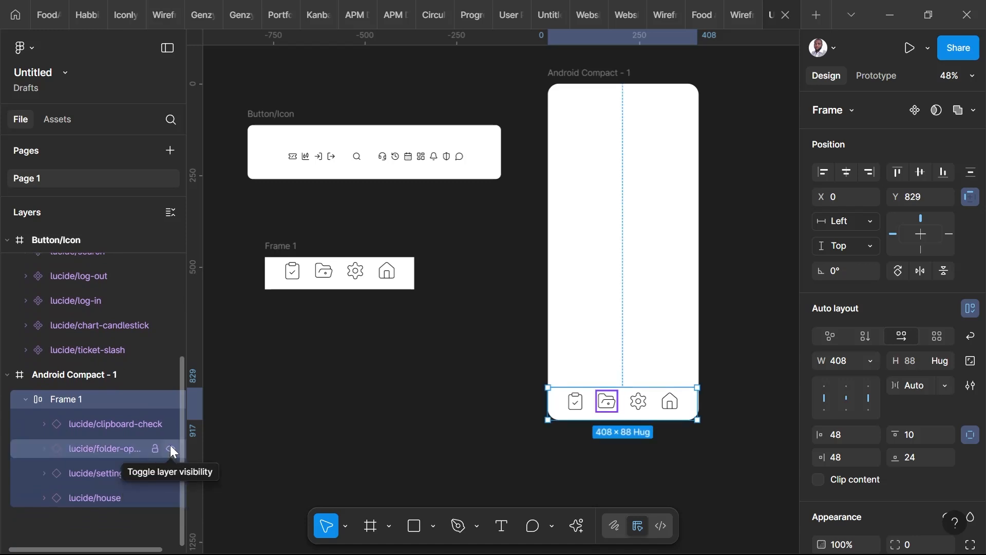
click(170, 449)
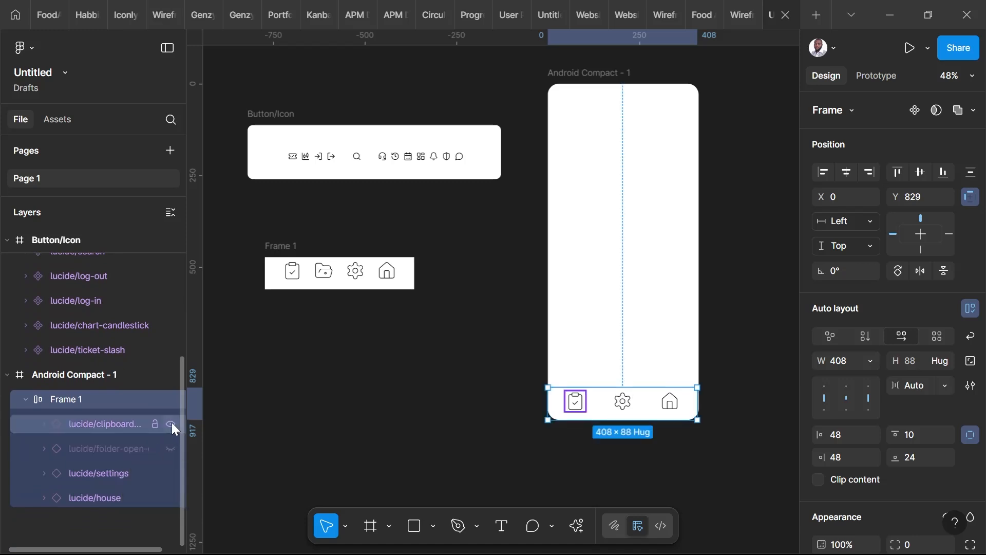
click(171, 423)
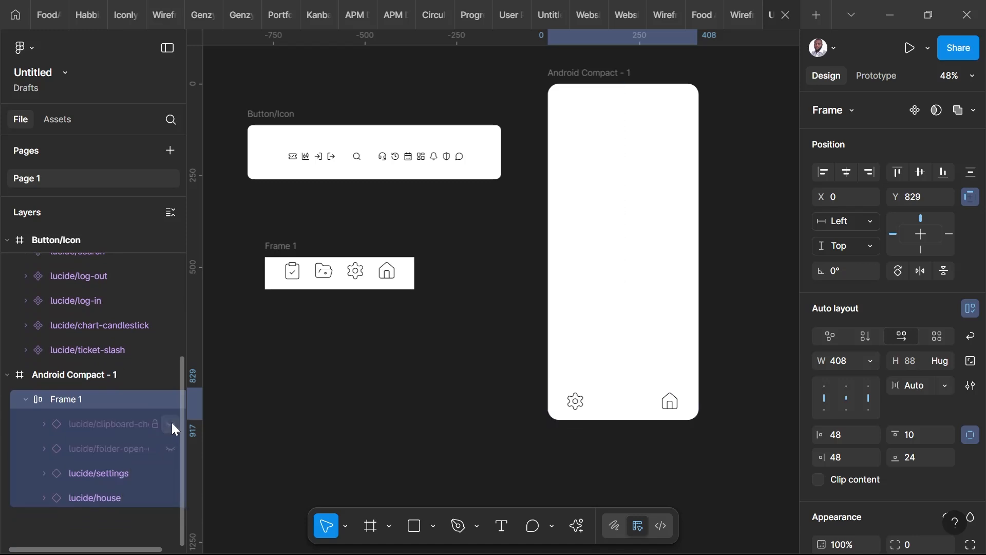
click(170, 473)
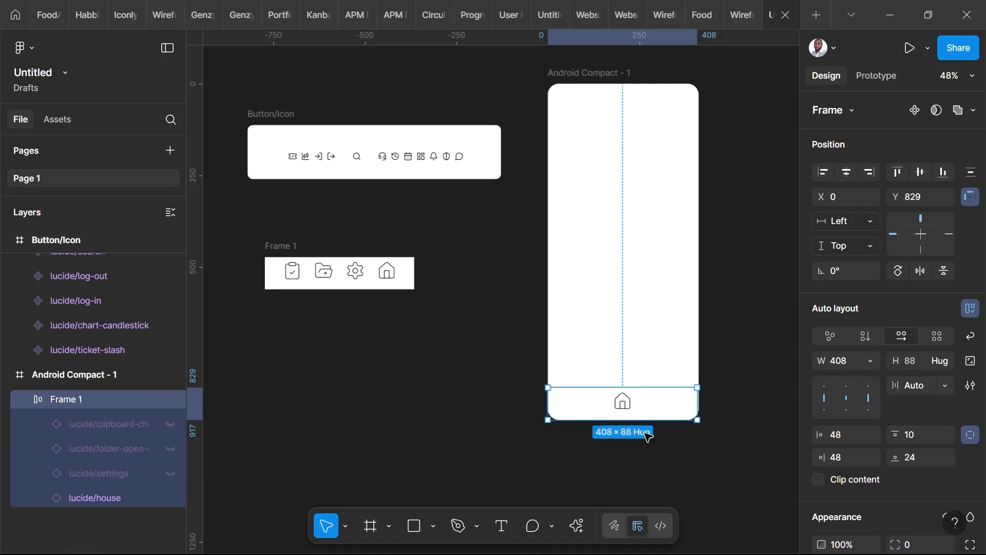
key(Delete)
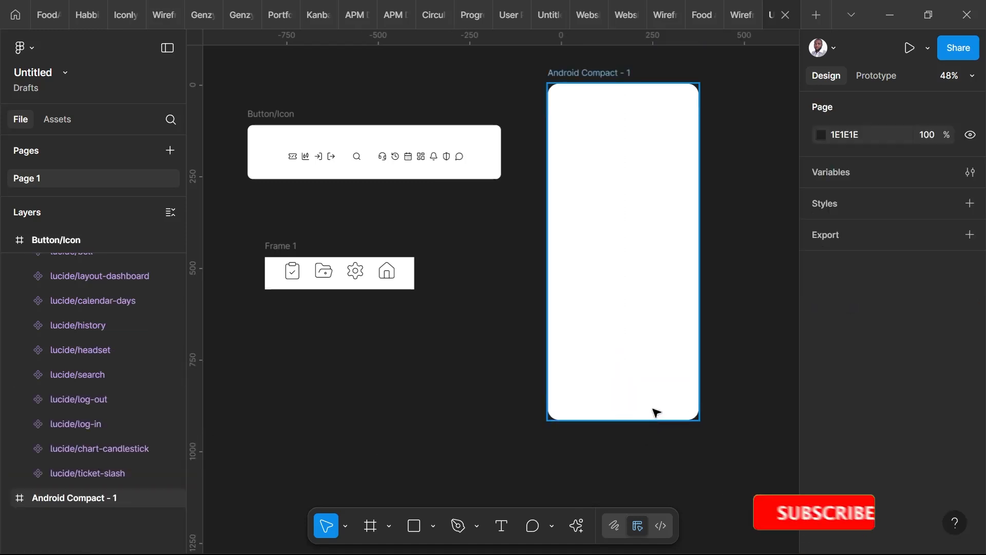
Set the fill colour of the Android Compact - 1 frame to F7F7F7.
click(295, 253)
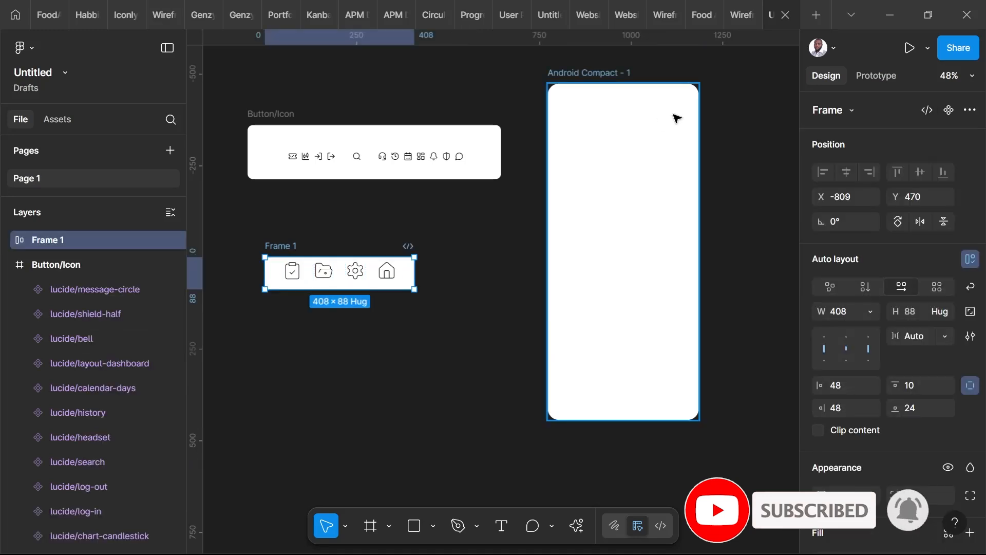
click(582, 77)
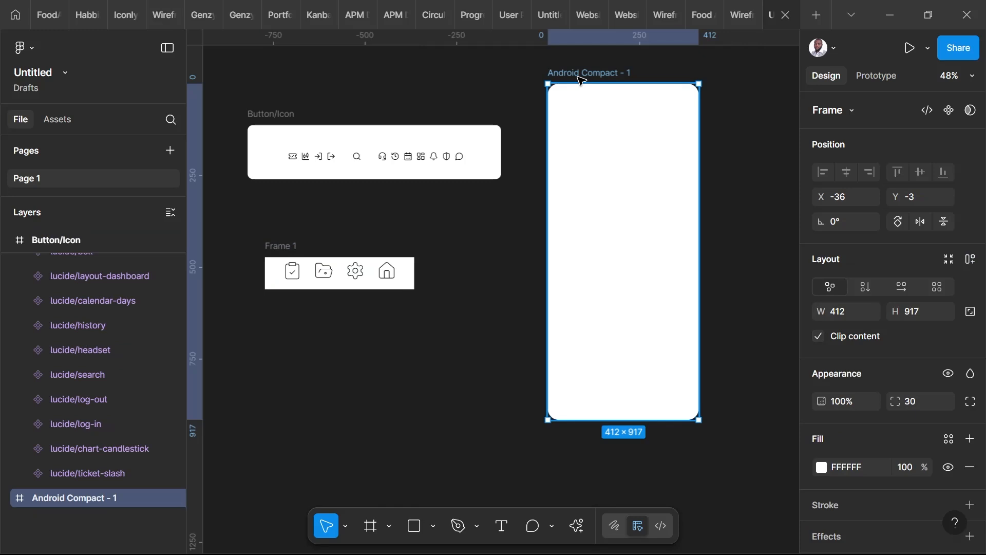
scroll(846, 397, down, 3)
click(852, 392)
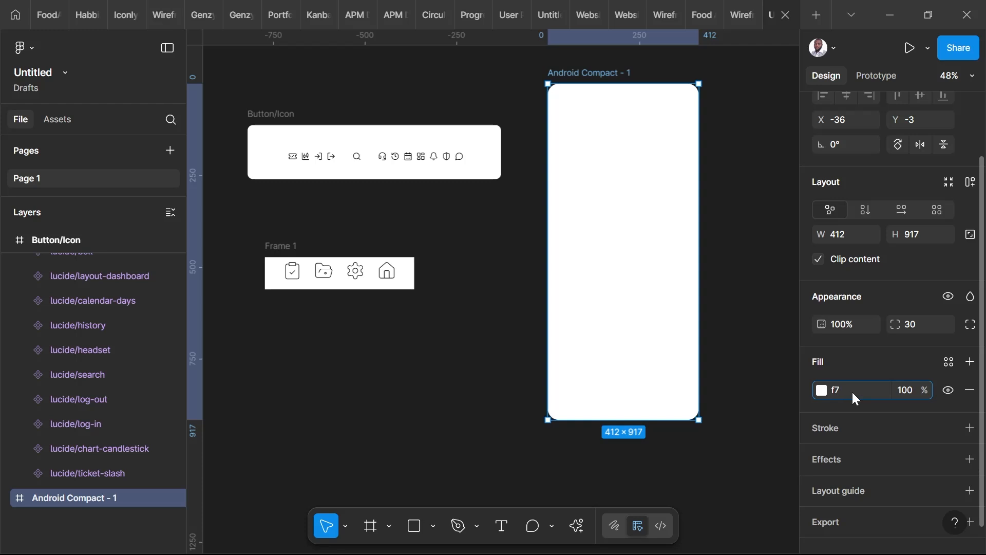
key(Return)
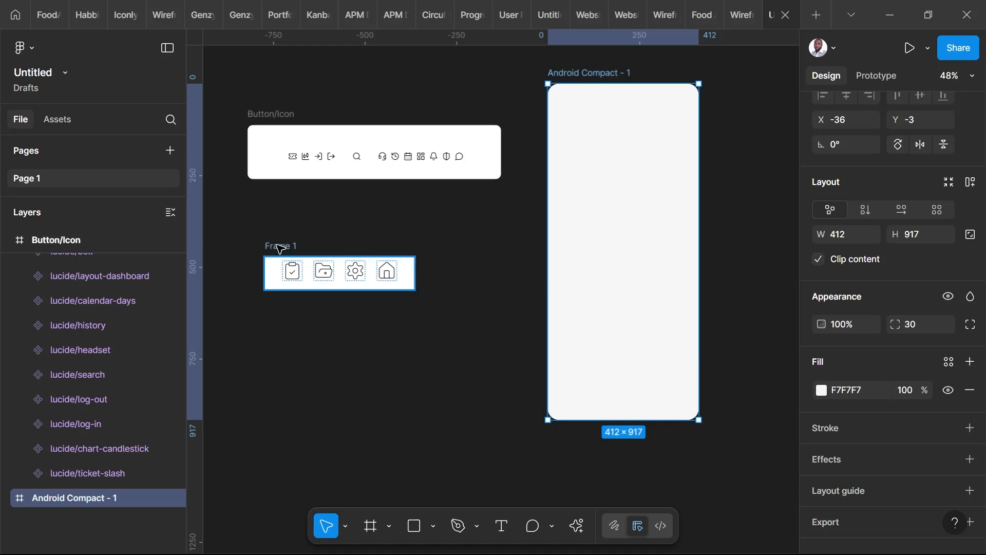
Place a copy of Frame 1 along the bottom edge of the Android Compact - 1 frame and resize it to 412 × 96.
key(alt)
key(alt)
drag(282, 251, 565, 380)
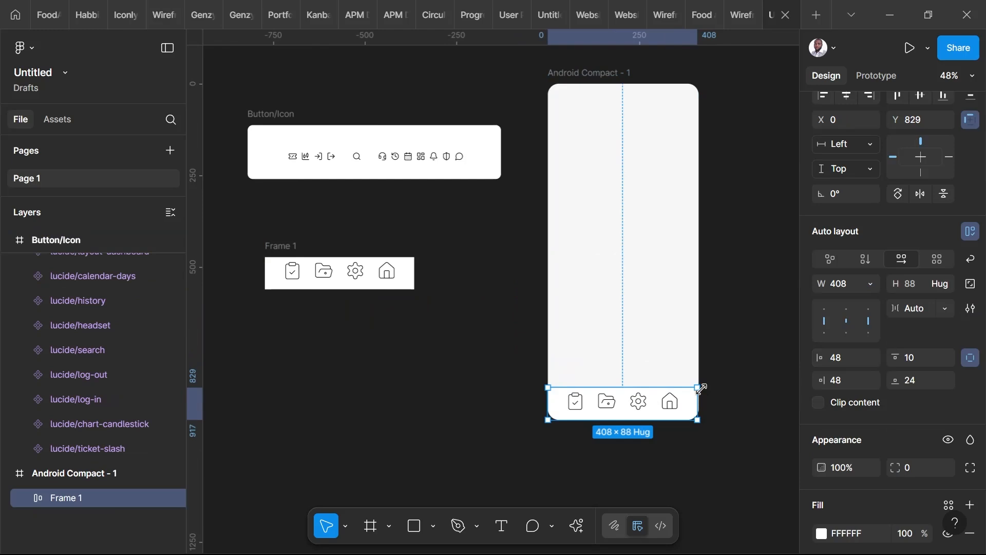
drag(702, 386, 700, 385)
scroll(695, 469, up, 2)
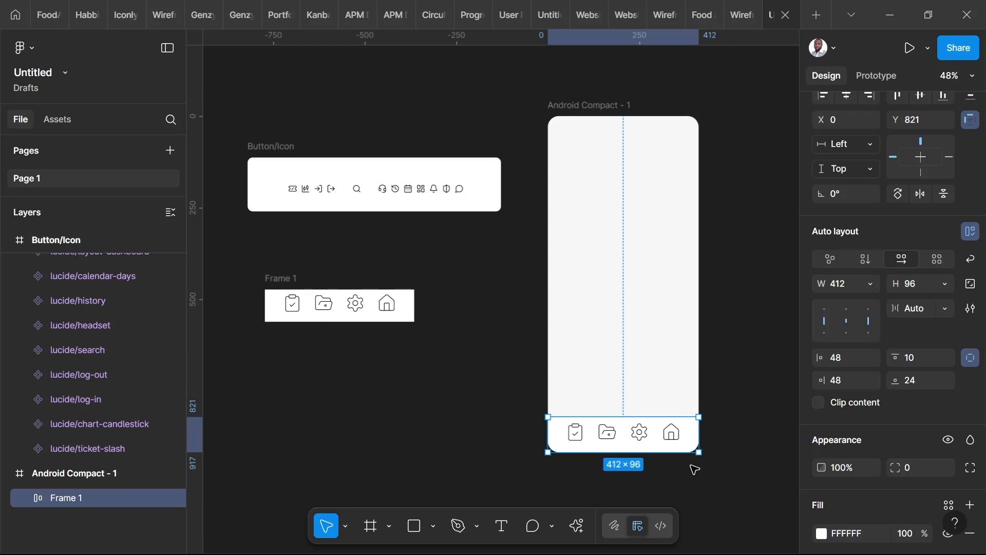
scroll(729, 431, down, 2)
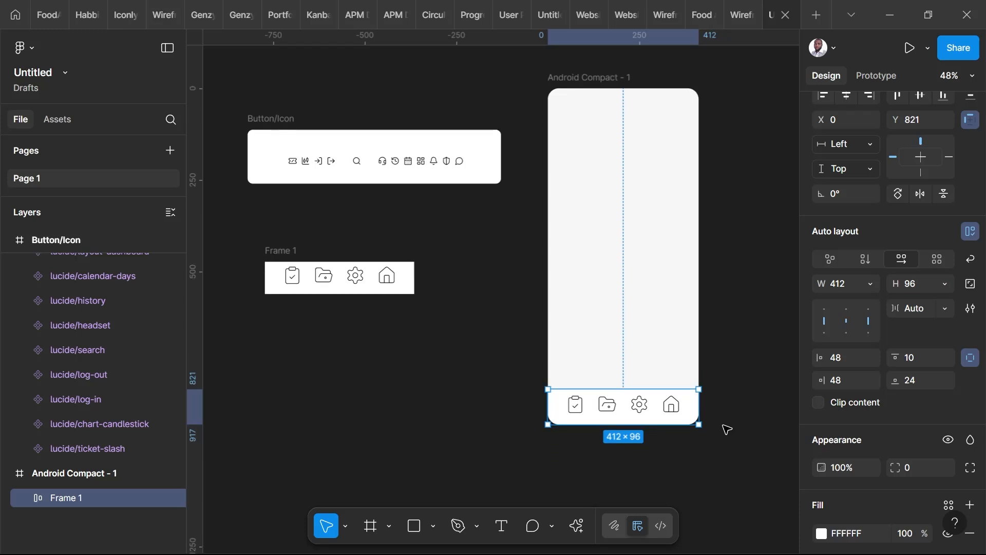
scroll(727, 429, down, 2)
scroll(685, 382, up, 1)
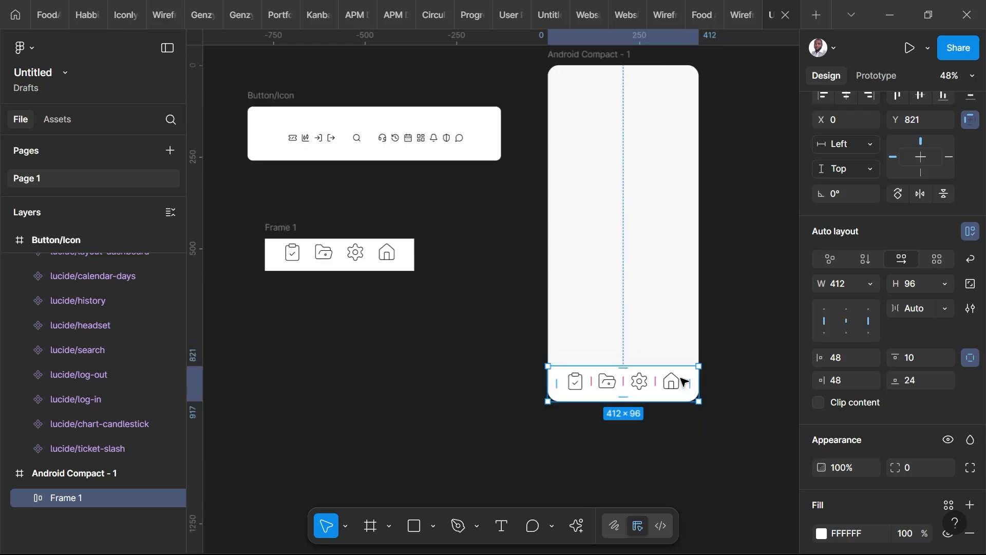
scroll(688, 383, up, 2)
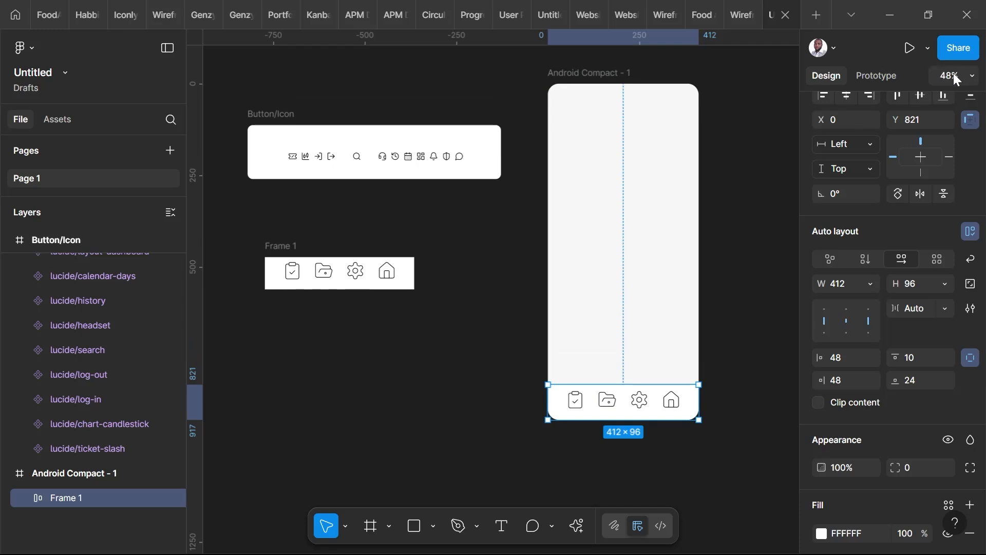
click(970, 78)
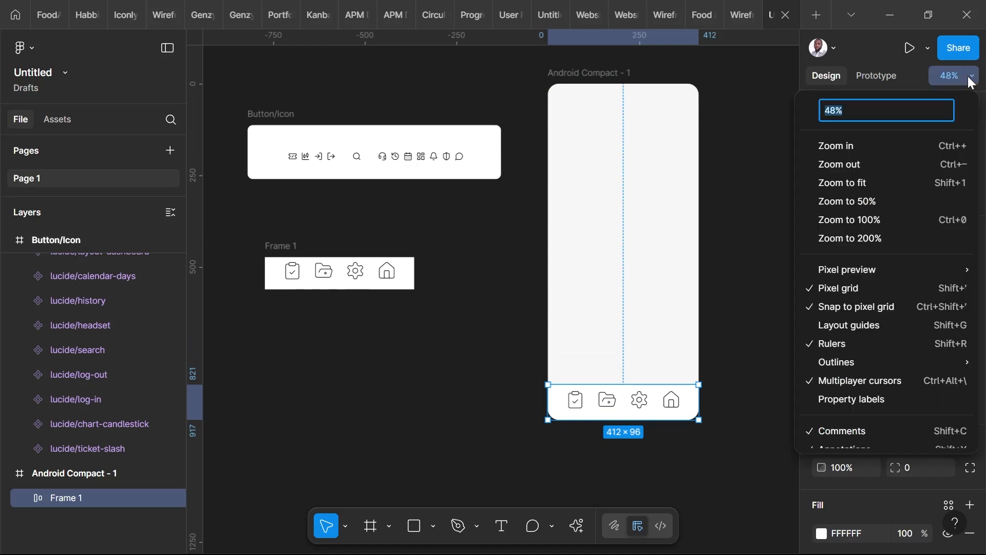
click(864, 200)
click(734, 328)
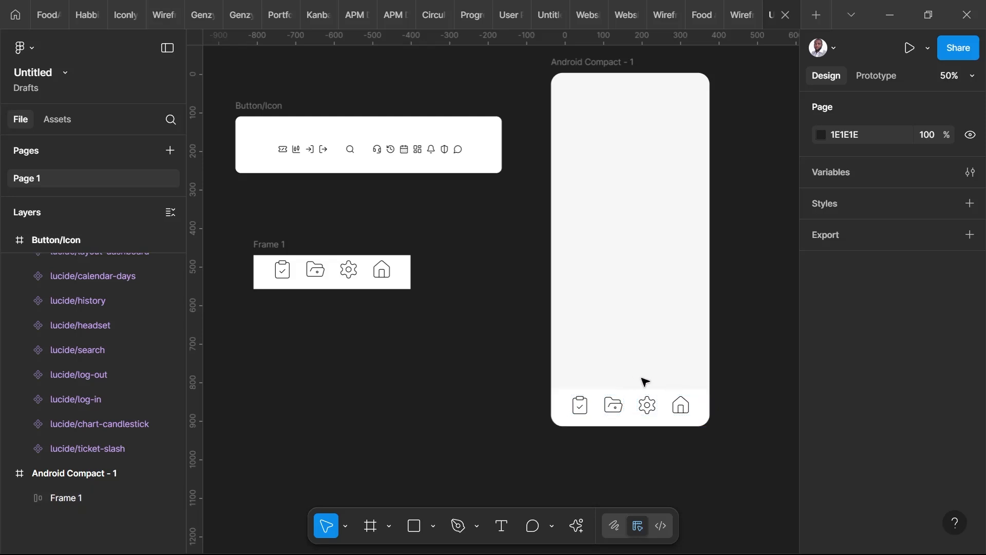
Move the Android Compact - 1 frame slightly up on the canvas.
click(278, 244)
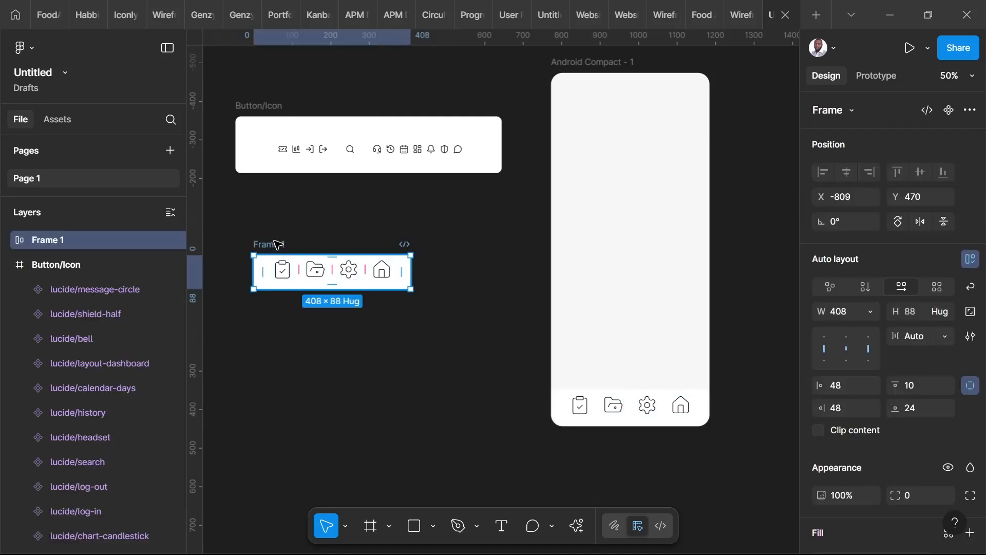
scroll(831, 420, down, 5)
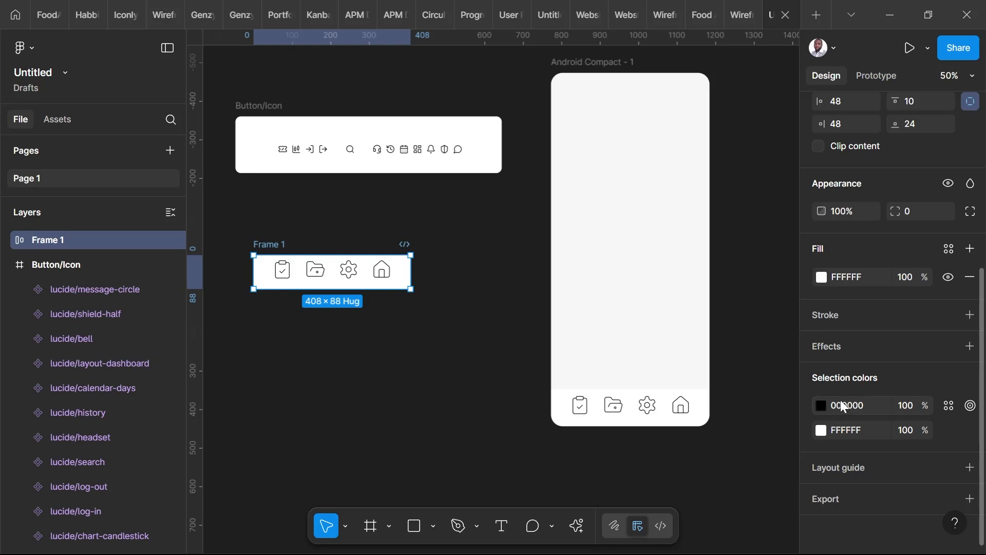
click(576, 65)
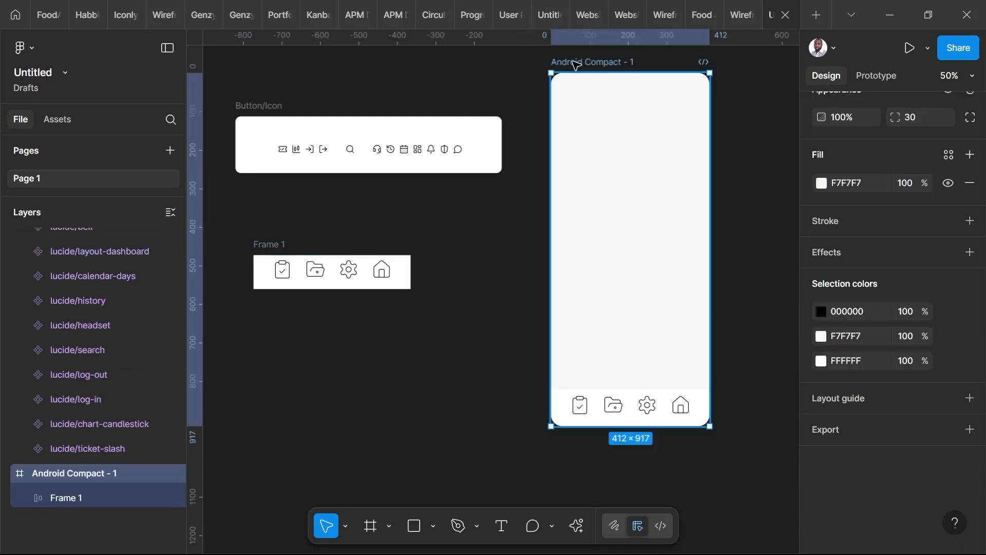
drag(577, 65, 575, 60)
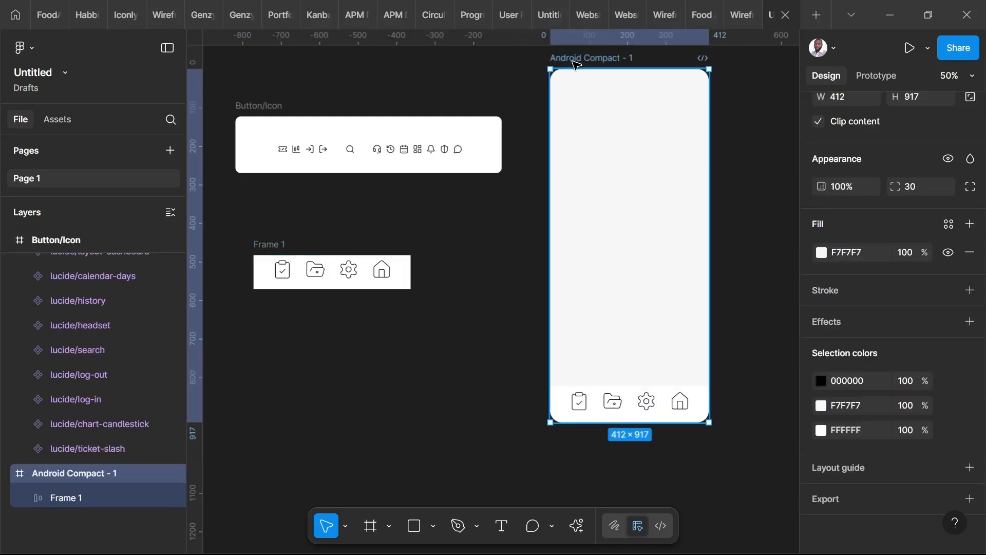
Add a drop shadow to the original Frame 1 with its position set to X 1.5 and Y 0.
click(261, 245)
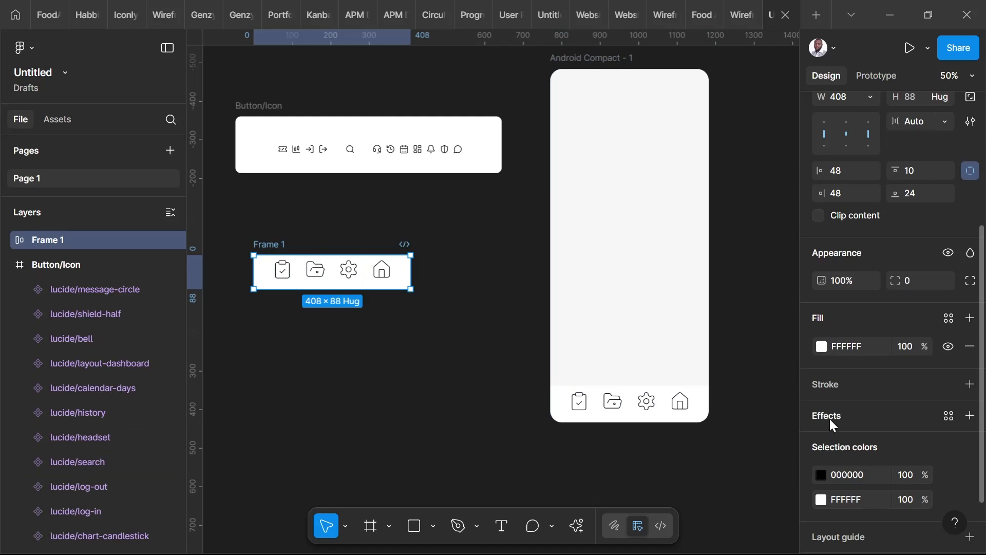
click(970, 416)
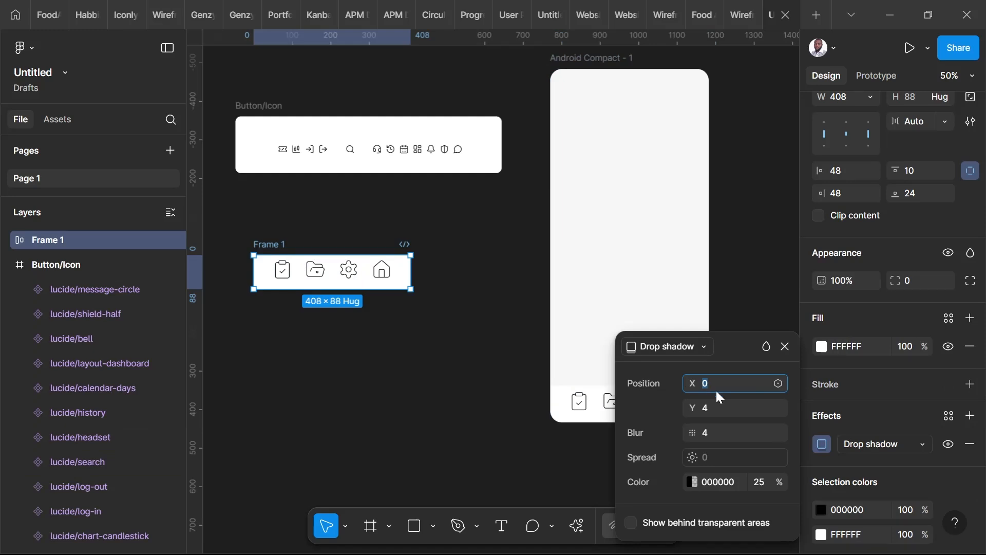
click(707, 408)
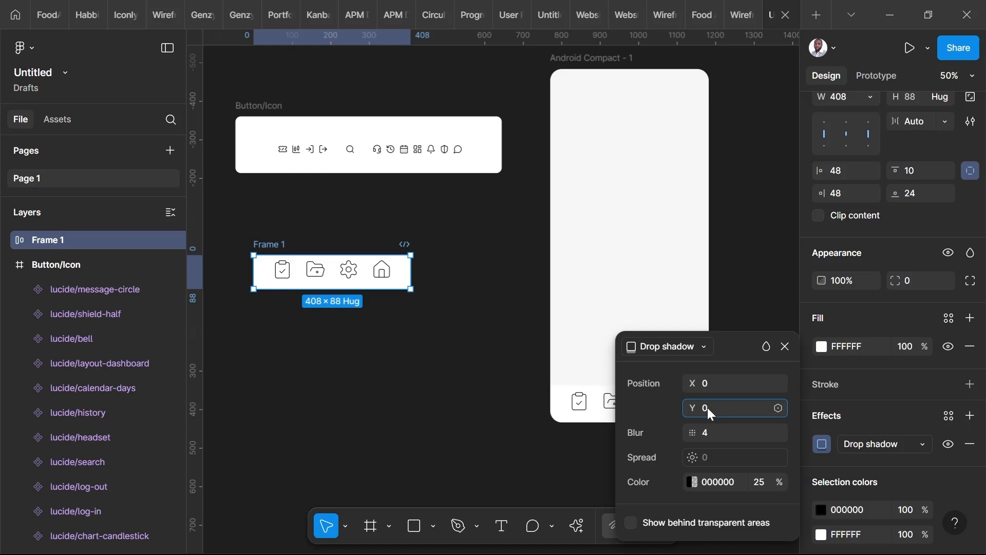
key(Return)
click(713, 383)
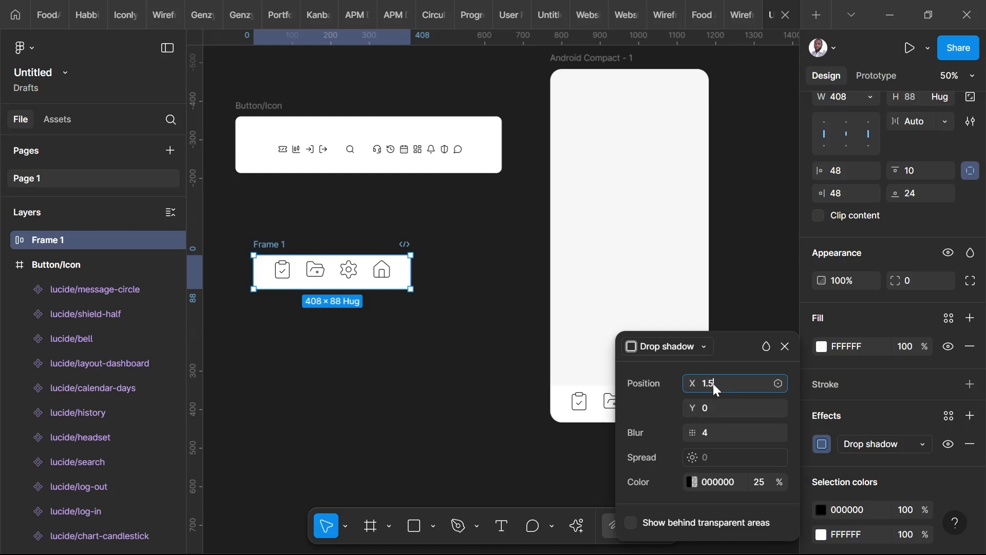
key(Return)
Set the blur of Frame 1's drop shadow to 8 and its colour opacity to 15%.
click(716, 434)
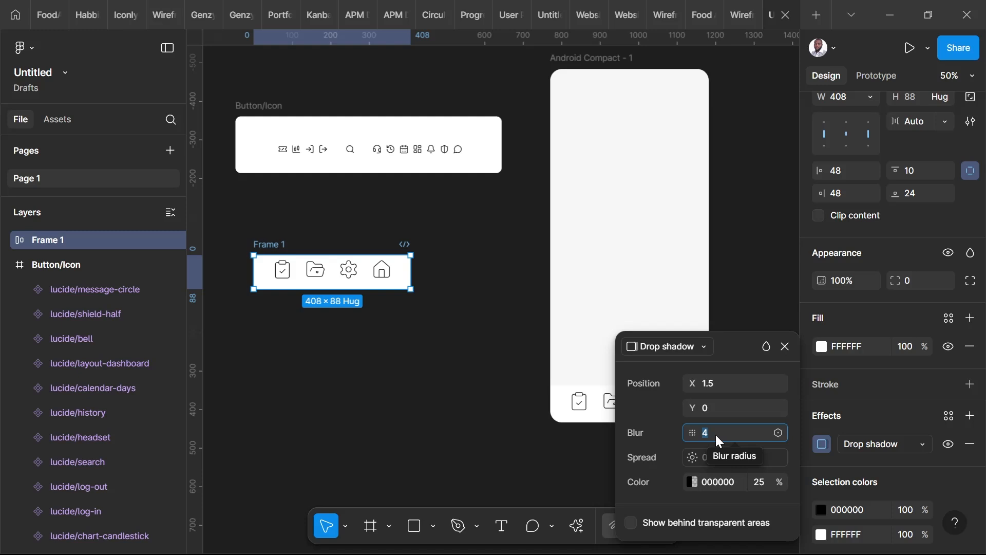
text(8)
key(Return)
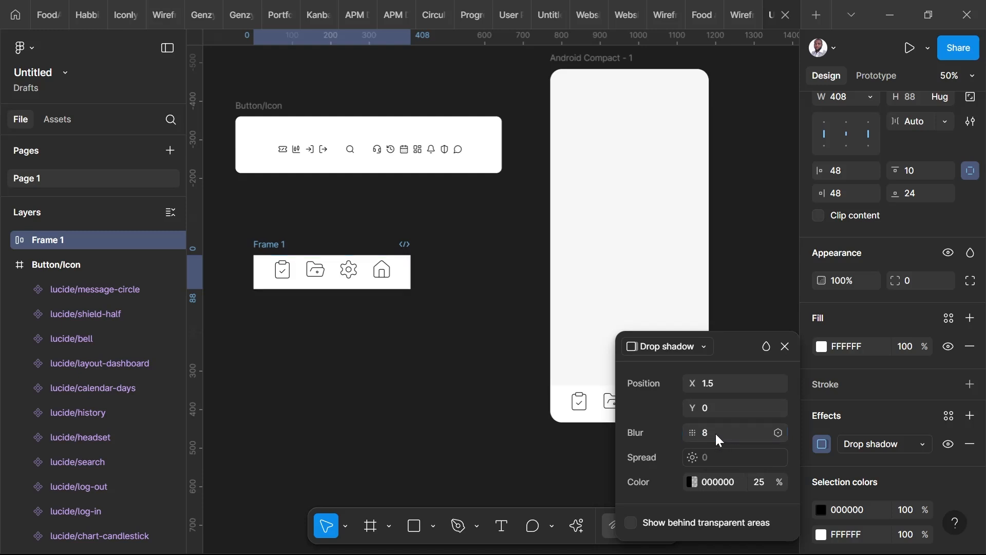
click(762, 485)
double_click(762, 484)
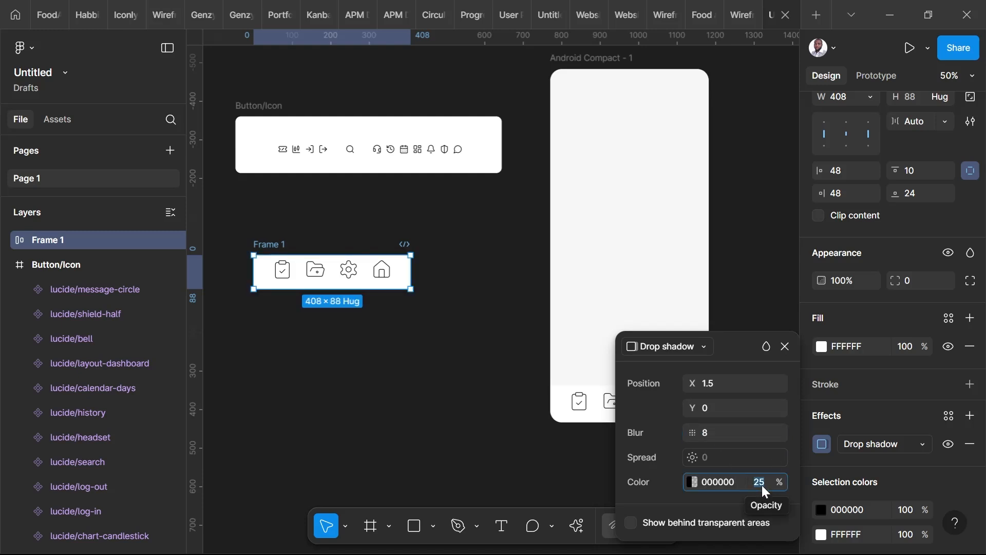
text(15)
key(Return)
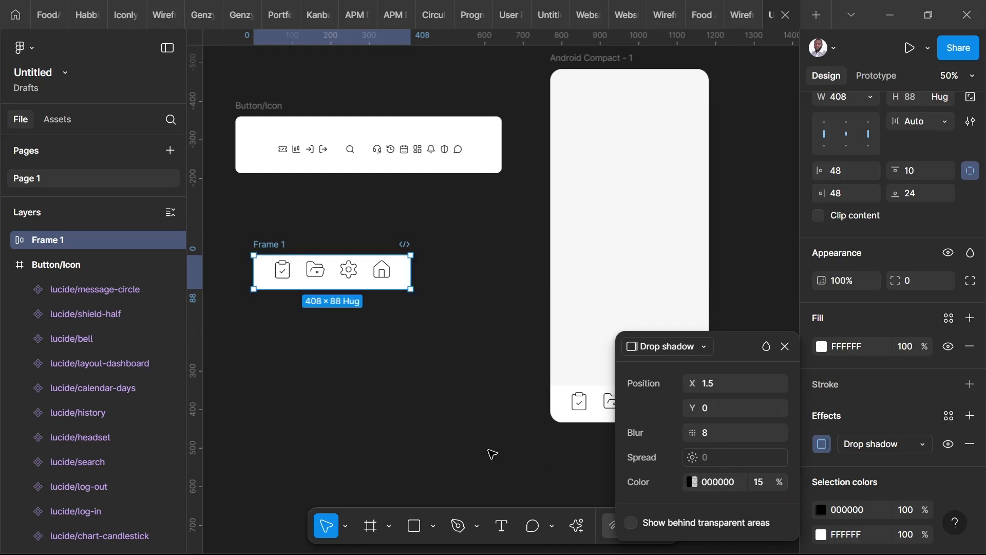
click(491, 455)
Replace the bar in Android Compact - 1 with a copy of the shadowed Frame 1, sized 412 × 94 along the bottom edge.
click(619, 422)
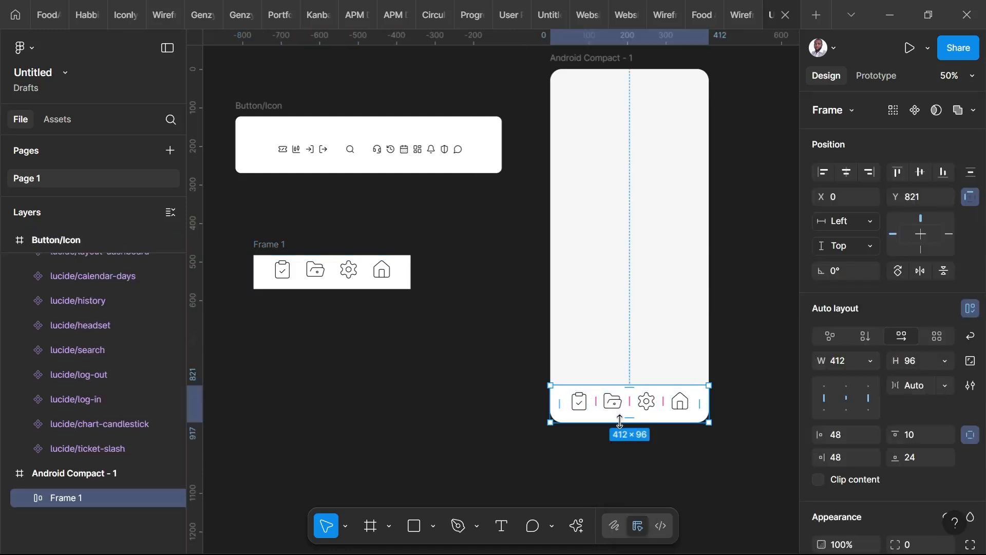
key(Delete)
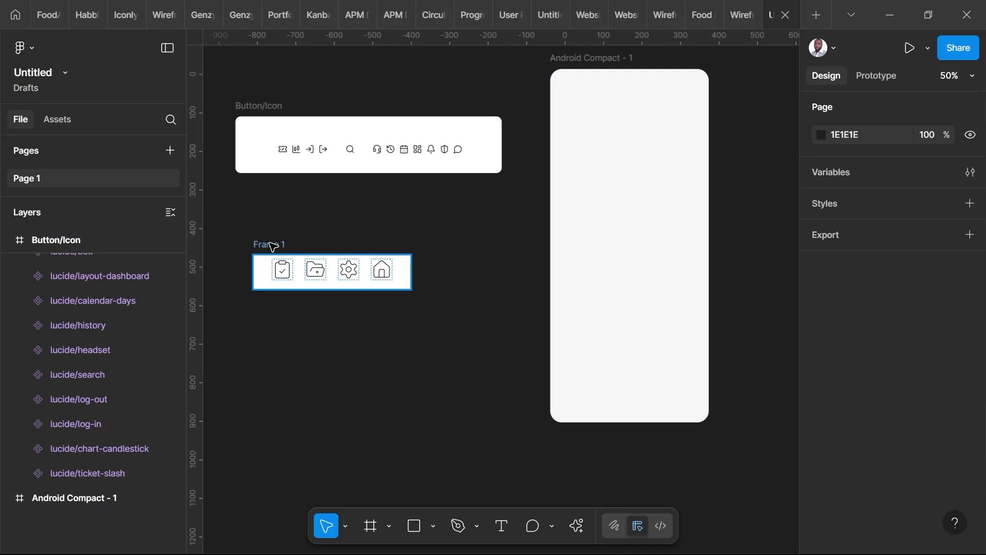
drag(273, 247, 568, 380)
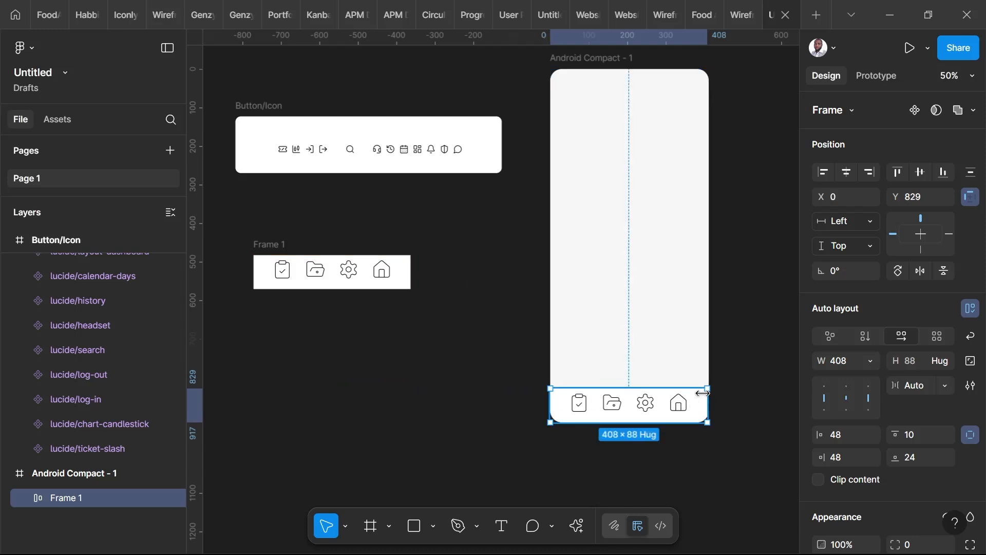
drag(707, 389, 710, 389)
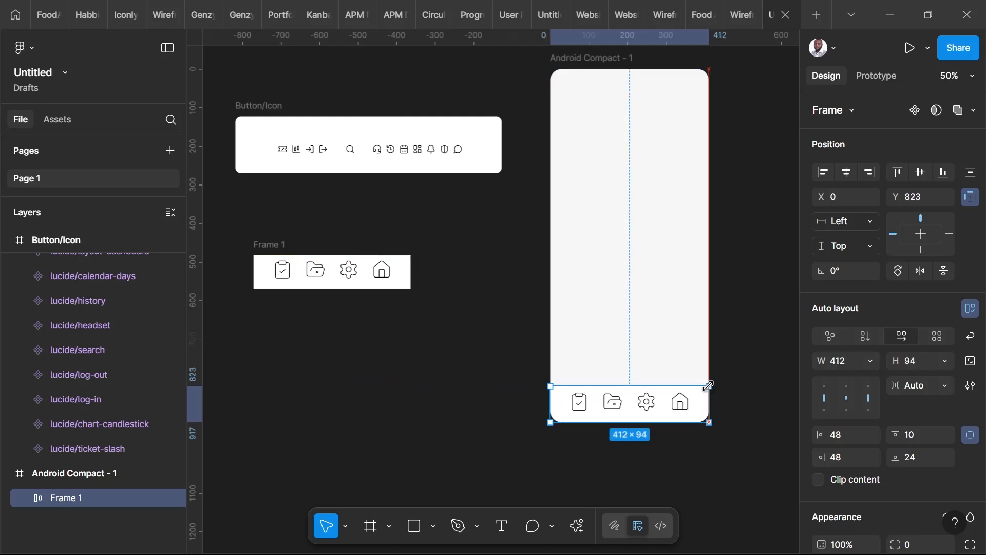
click(740, 372)
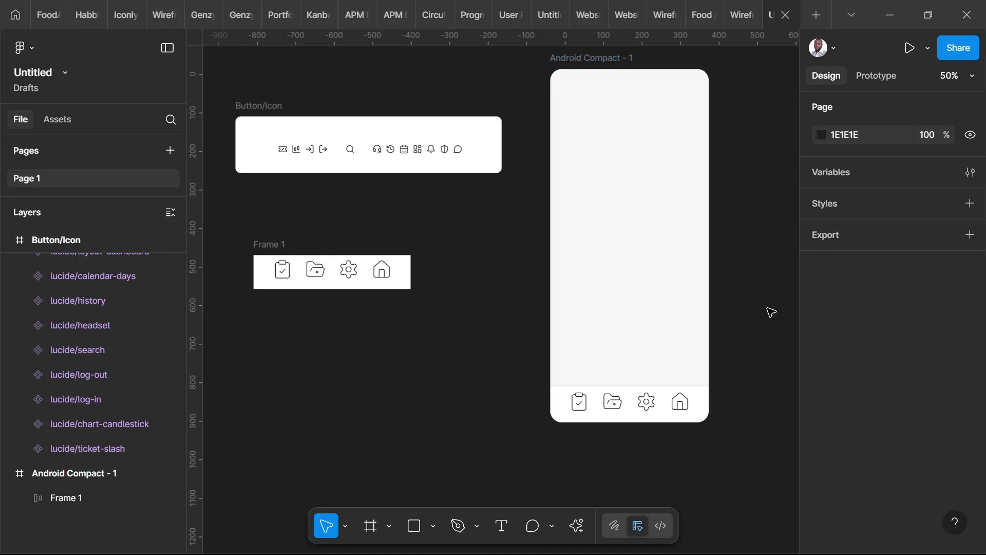
Resize the Android Compact - 1 frame from its upper edge to 412 × 922 to test how the bar responds.
click(682, 414)
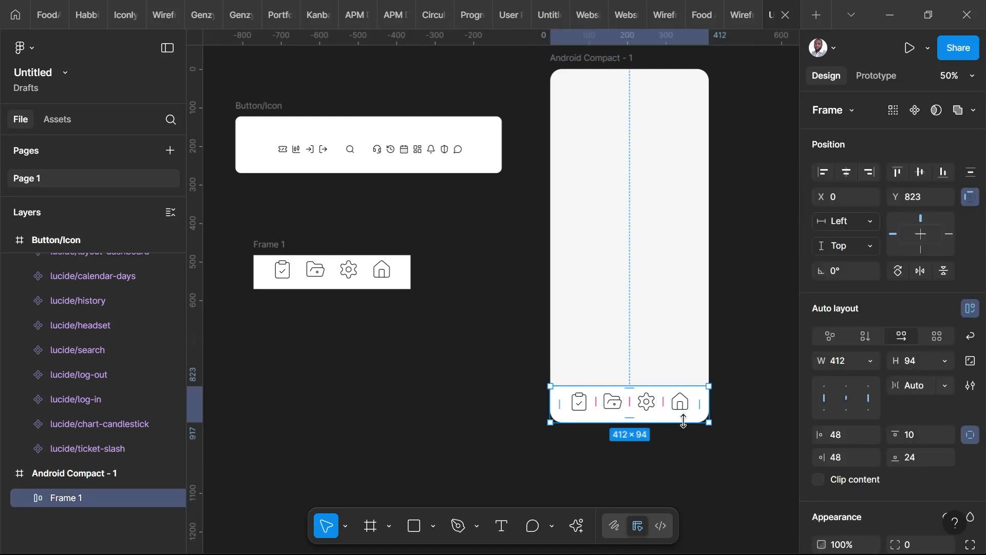
click(576, 65)
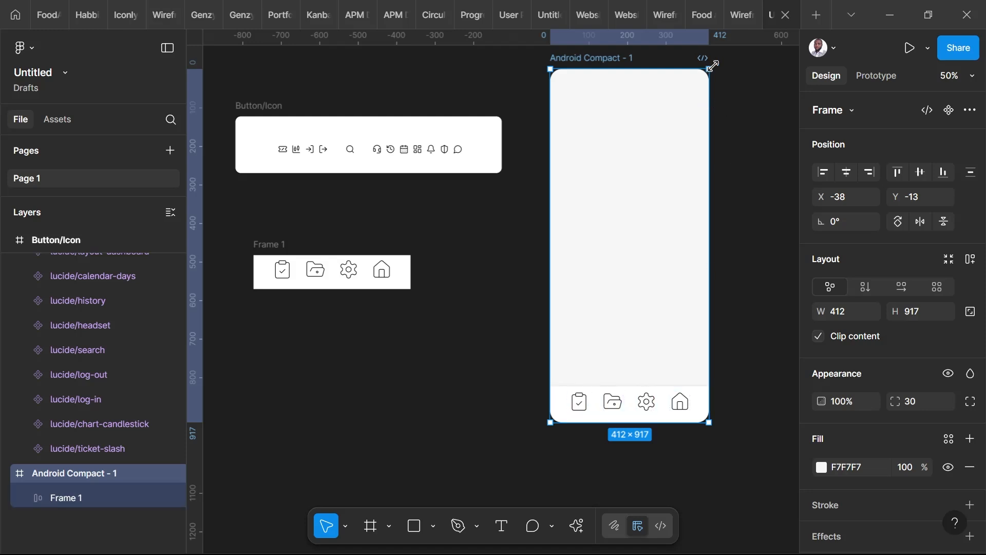
mouse_move(713, 65)
mouse_down()
mouse_move(764, 62)
mouse_move(709, 67)
mouse_up()
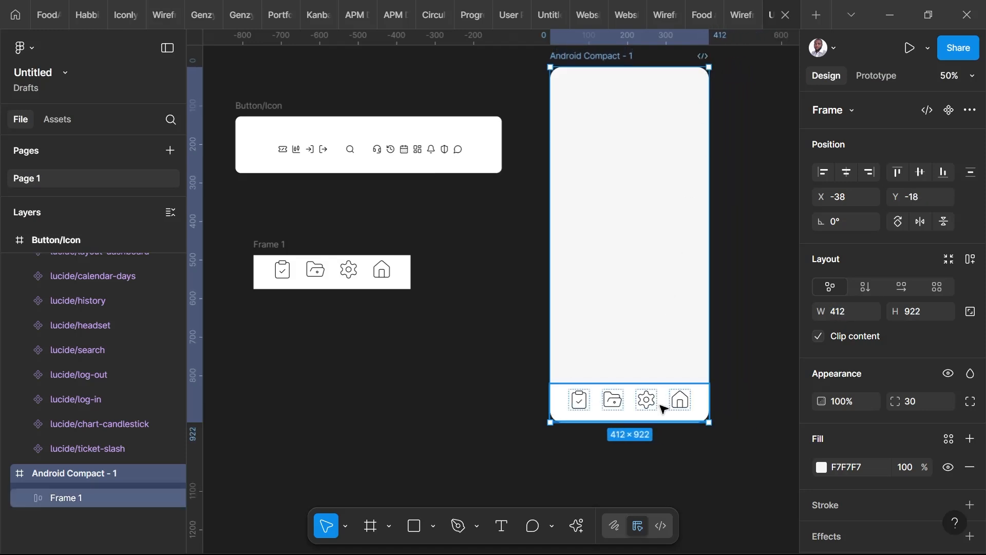
Set the copied bar's constraints to Left + Right and Bottom, and move it down to the frame's bottom edge at Y 828.
click(669, 417)
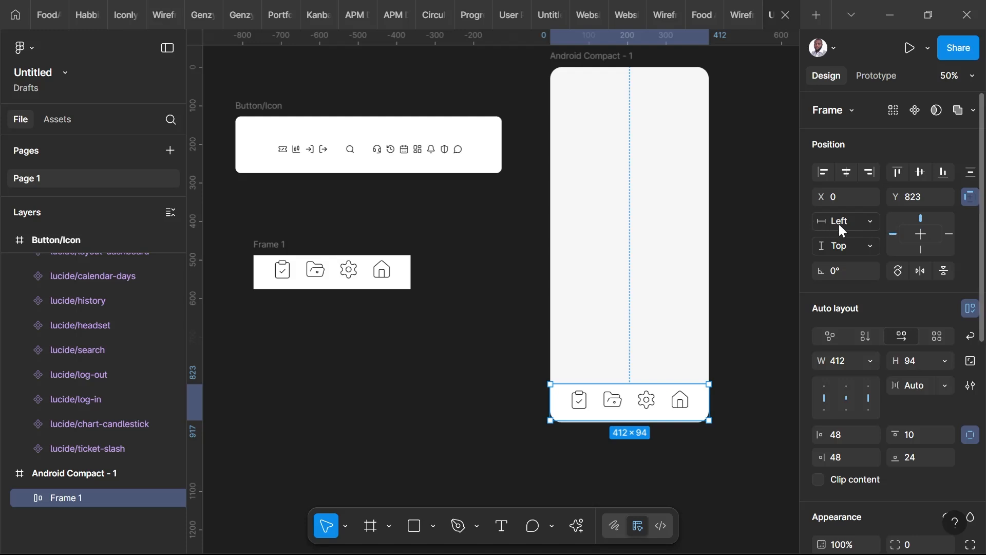
click(870, 221)
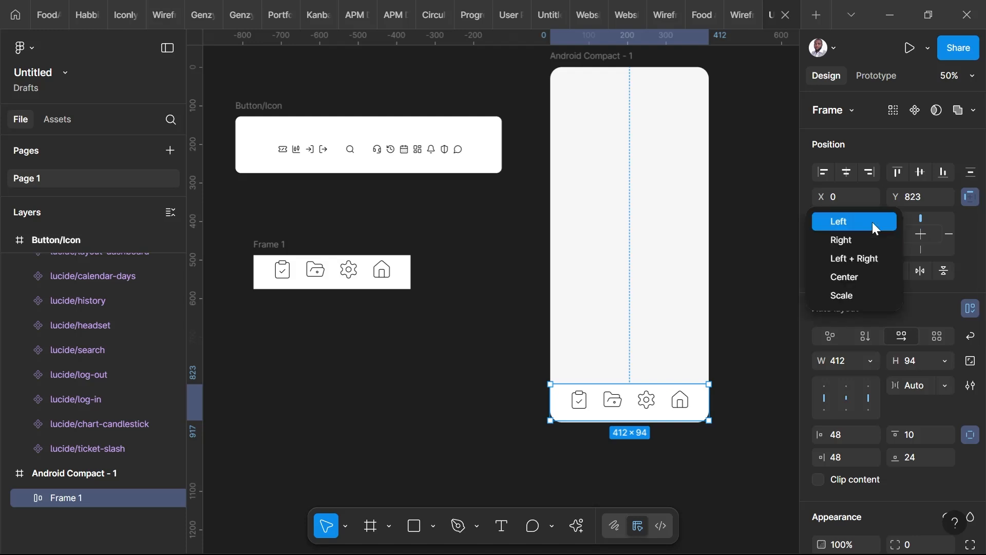
click(852, 264)
click(866, 249)
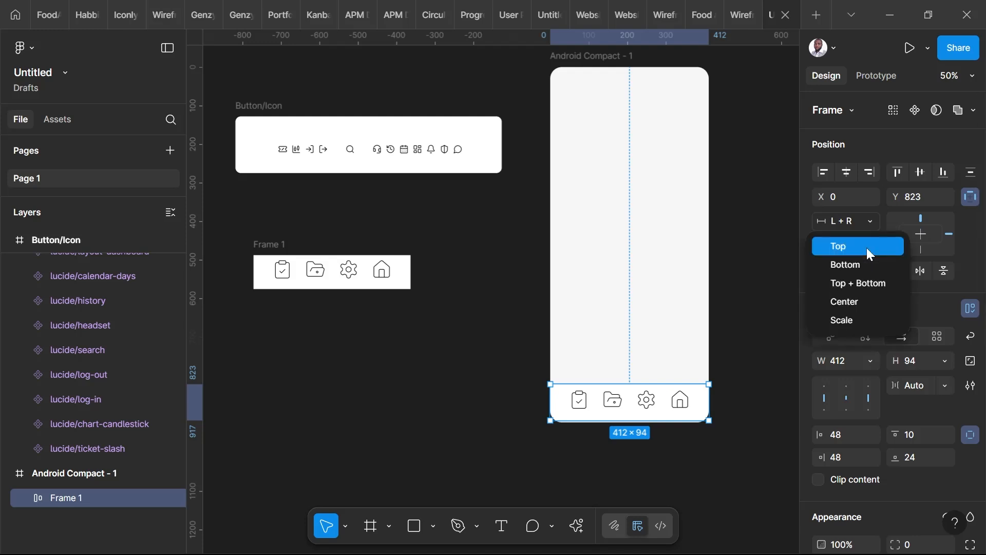
click(858, 264)
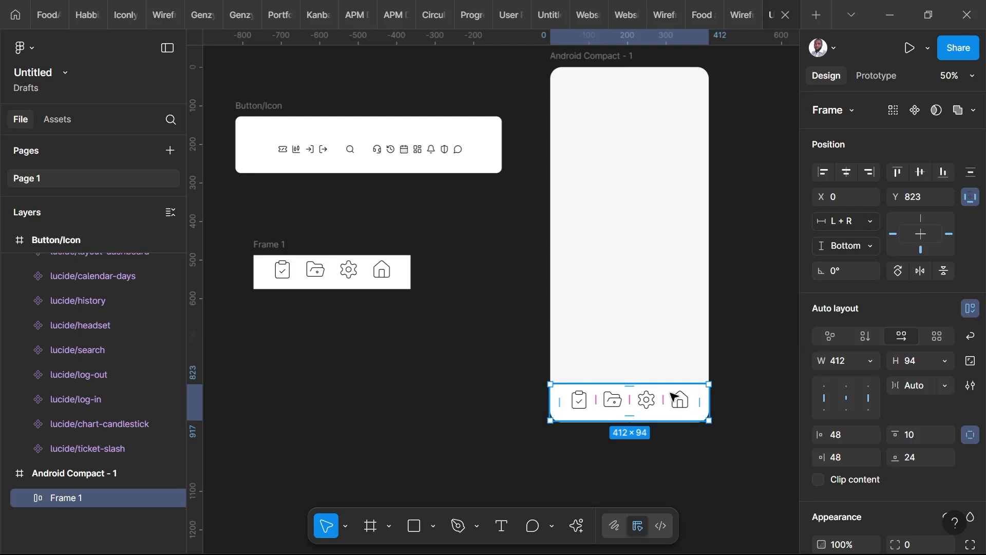
drag(672, 395, 674, 398)
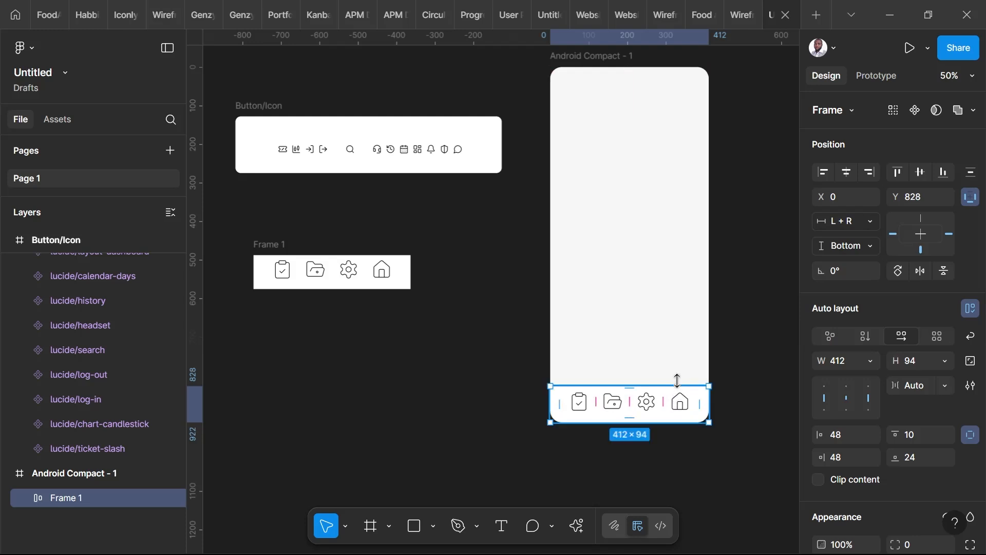
click(715, 228)
Test the bar's constraints by resizing the Android Compact - 1 frame to 710 × 736, and move the frame to X 442, Y 158.
click(592, 60)
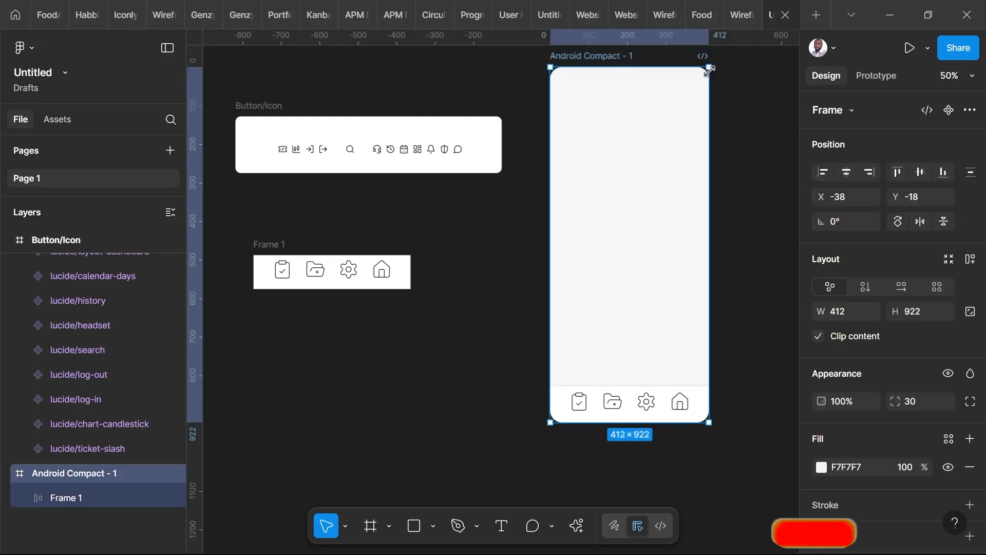
drag(709, 67, 478, 139)
drag(249, 127, 444, 127)
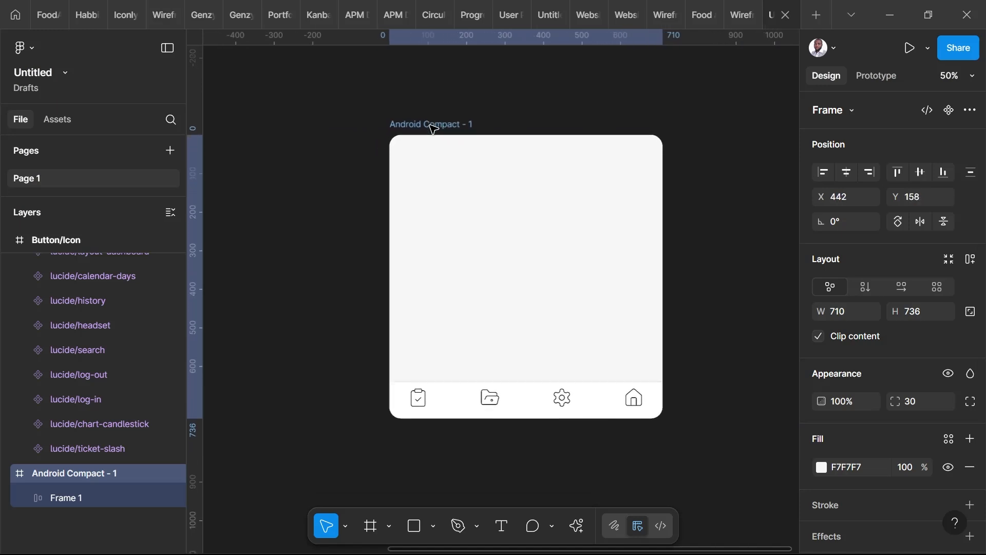